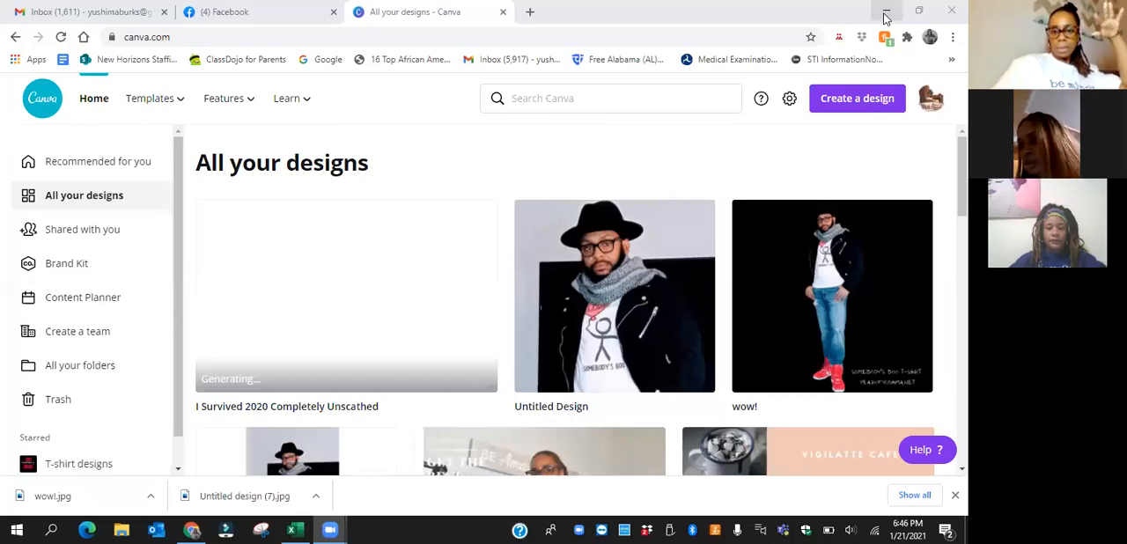
{"action": "left_click", "coordinate": [885, 12]}
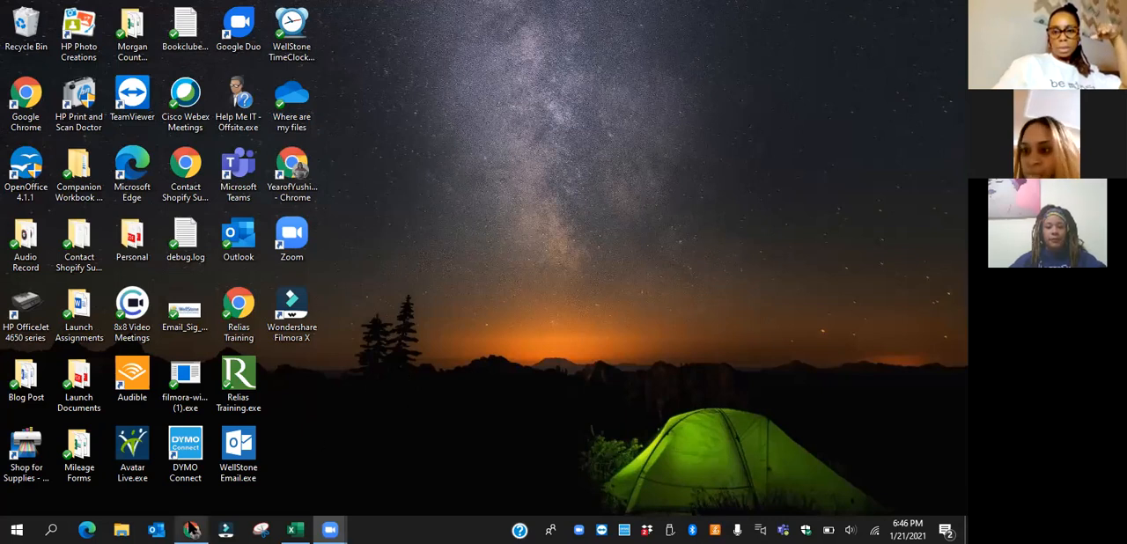
{"action": "mouse_move", "coordinate": [189, 529]}
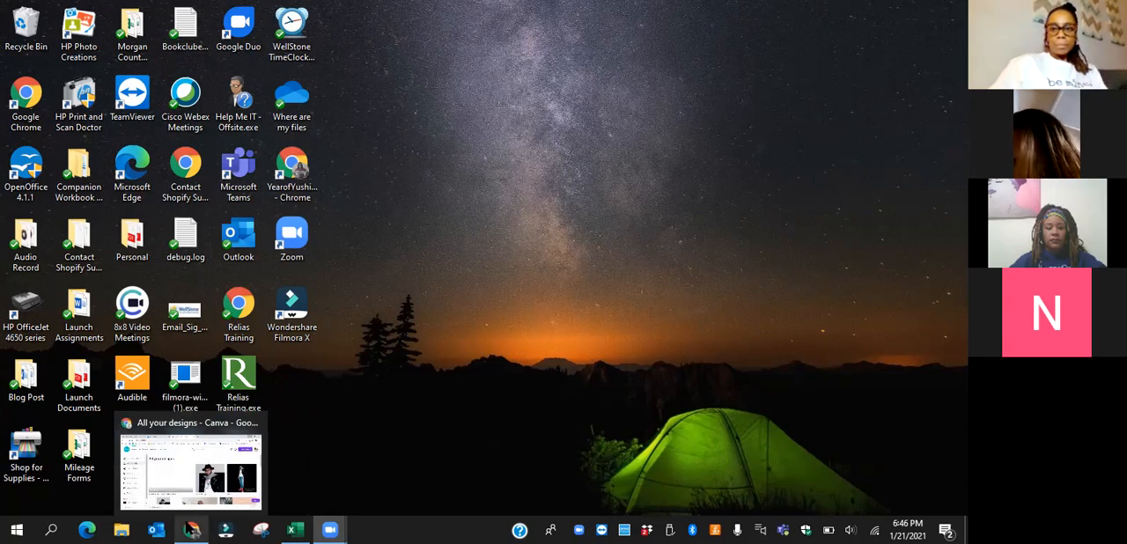
{"action": "left_click", "coordinate": [190, 466]}
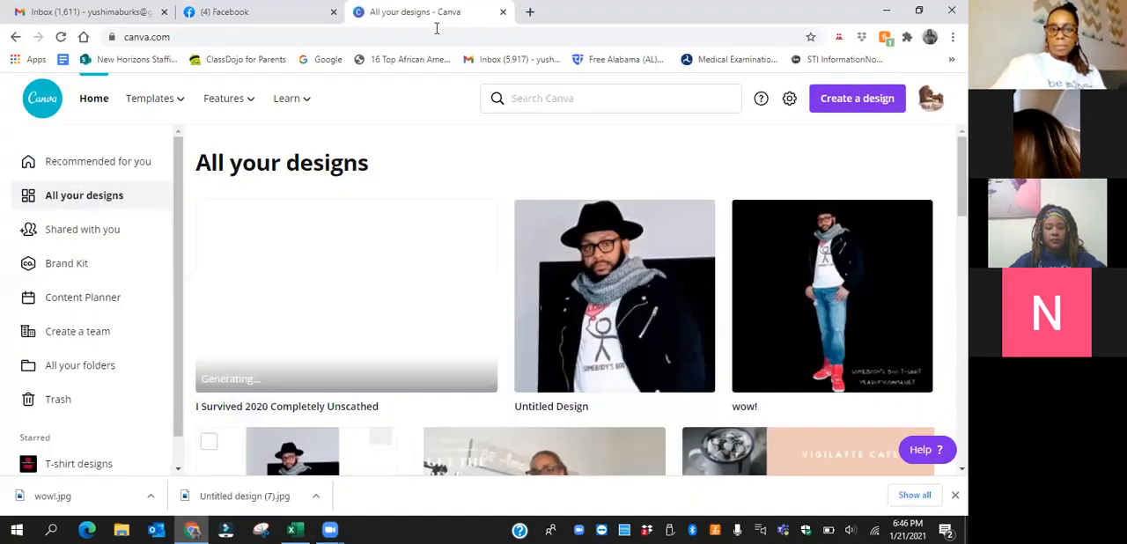
Switch to Facebook, dismiss the new notification, and open the managed page Year of Yushima
{"action": "left_click", "coordinate": [317, 16]}
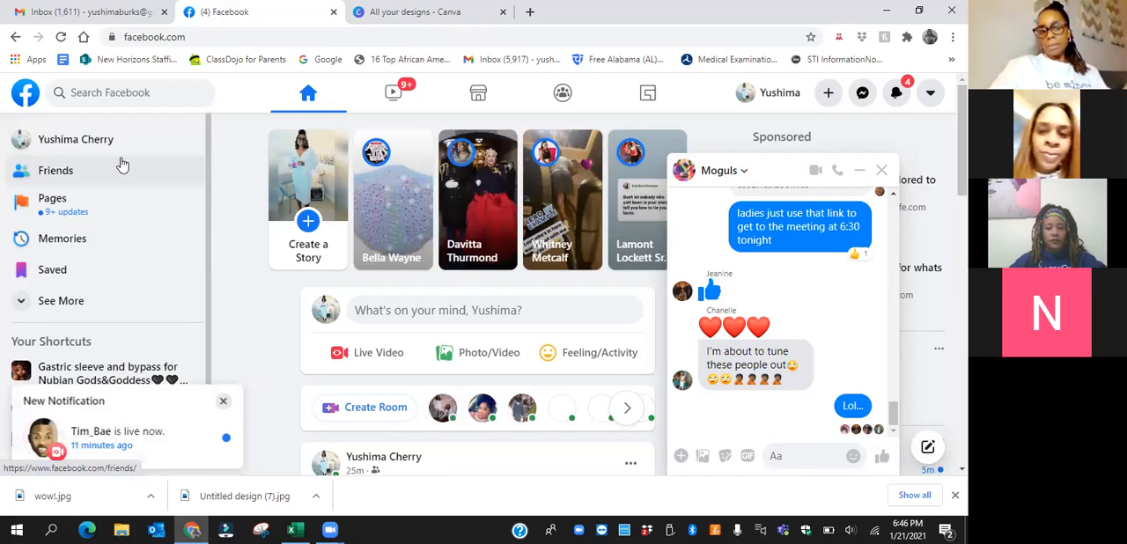
{"action": "left_click", "coordinate": [223, 396]}
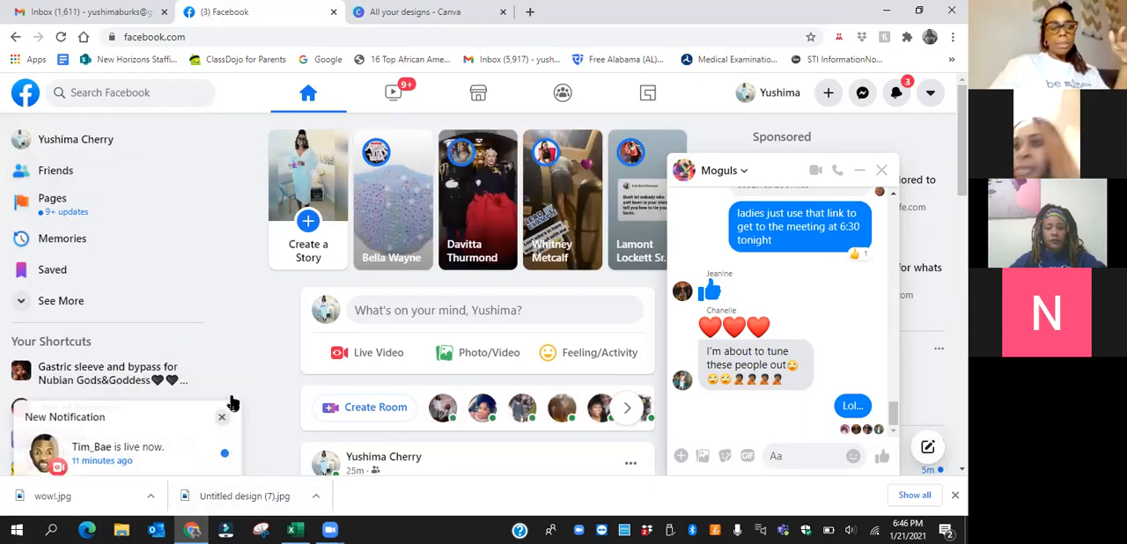
{"action": "left_click", "coordinate": [79, 207]}
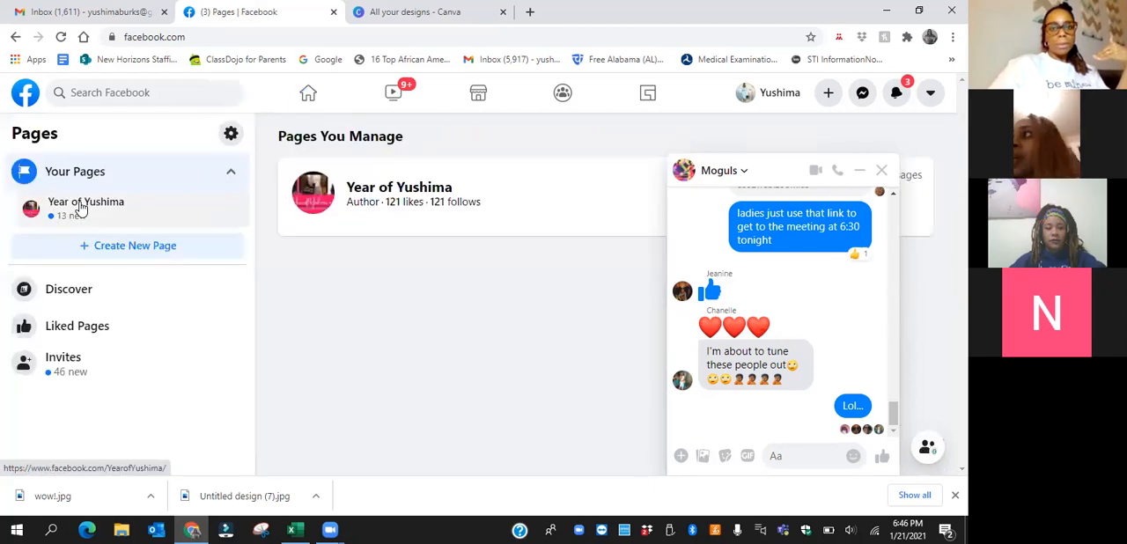
{"action": "left_click", "coordinate": [325, 194]}
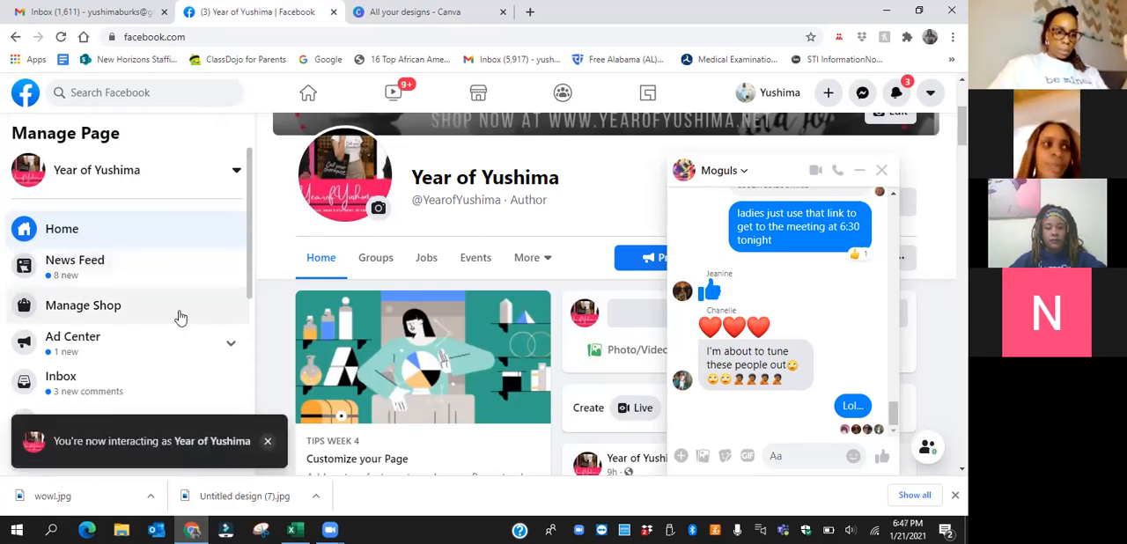
Try to open the Publishing Tools of the Year of Yushima page
{"action": "left_click_drag", "start_coordinate": [248, 255], "coordinate": [246, 355]}
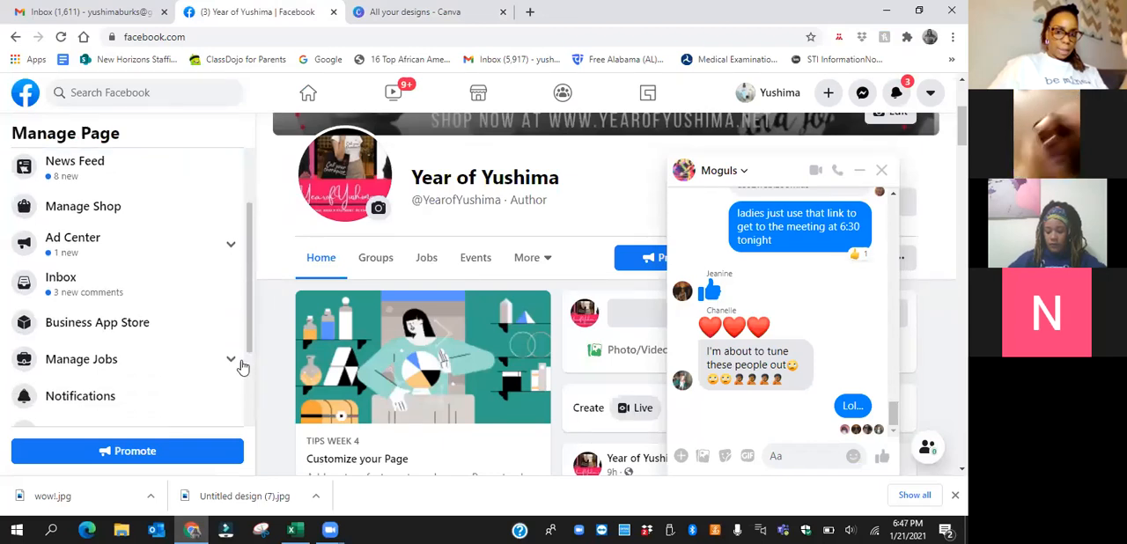
{"action": "scroll", "coordinate": [172, 341], "scroll_direction": "down", "scroll_amount": 2}
{"action": "left_click", "coordinate": [172, 341]}
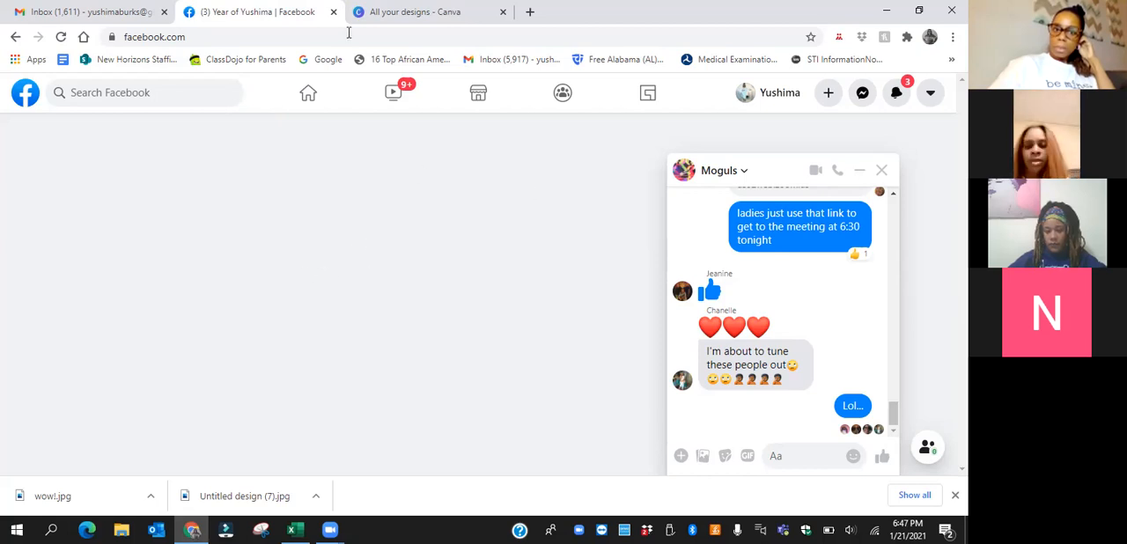
Close the Gmail, Canva and Facebook tabs to restart the browser session
{"action": "left_click", "coordinate": [164, 13]}
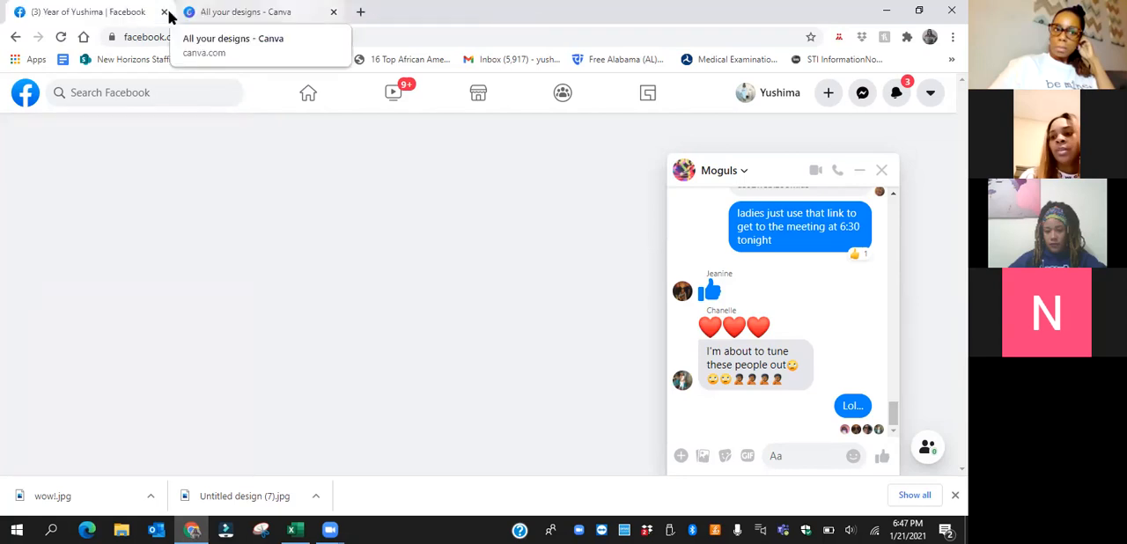
{"action": "left_click", "coordinate": [168, 13]}
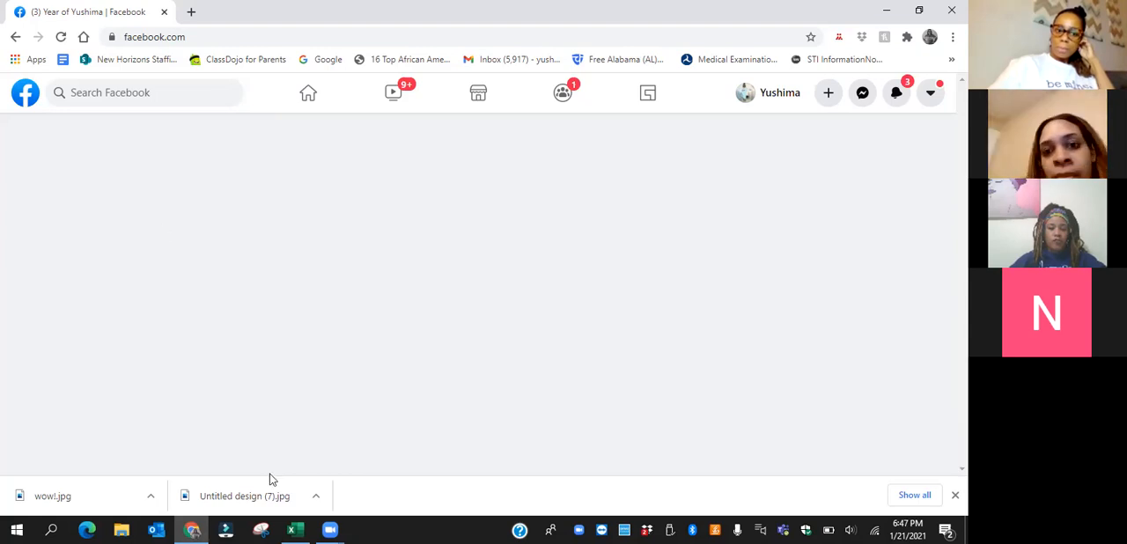
{"action": "left_click", "coordinate": [233, 496]}
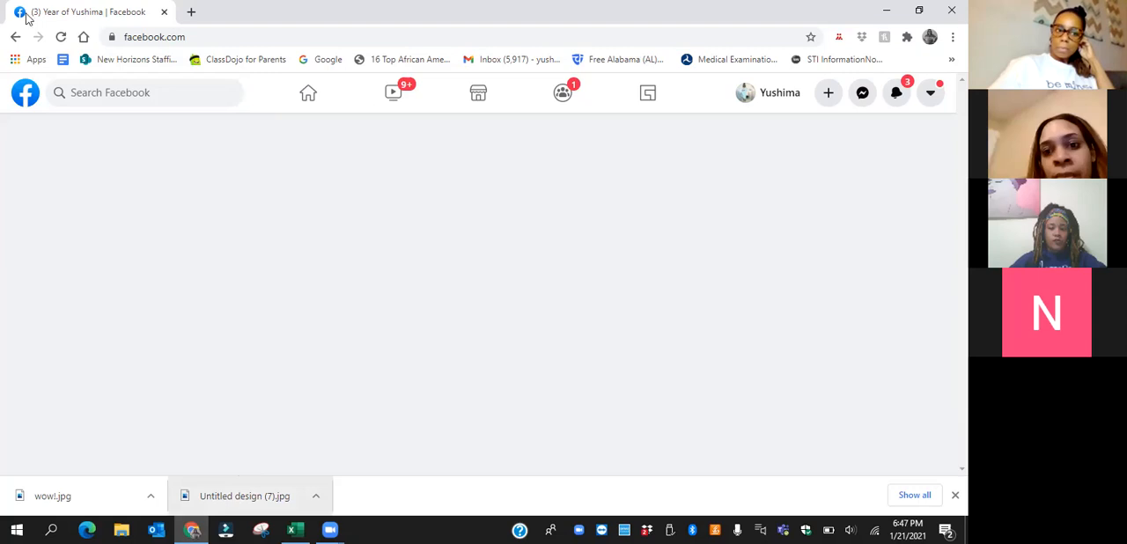
{"action": "left_click", "coordinate": [164, 12]}
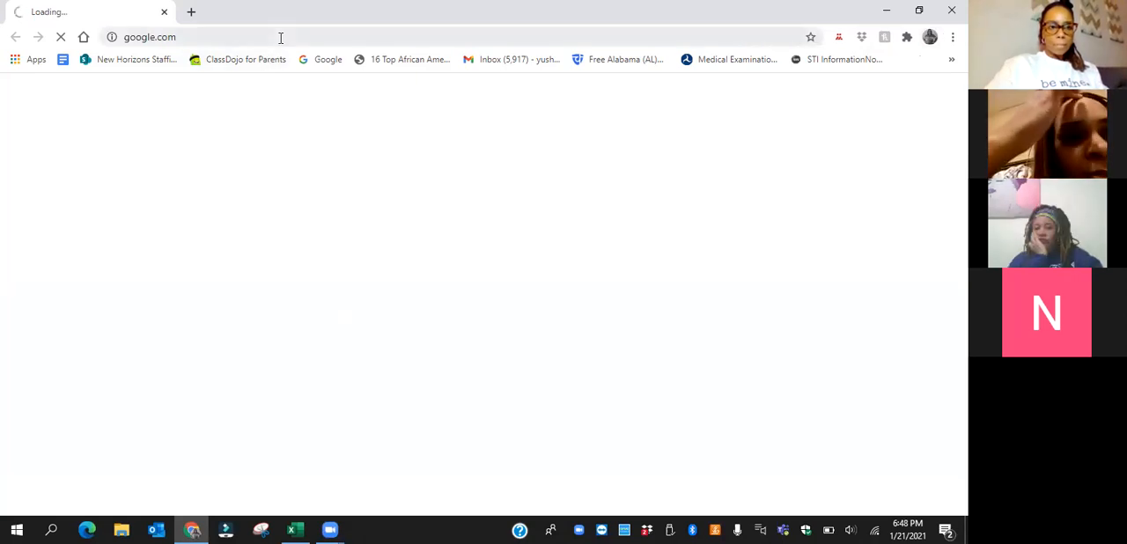
Load facebook.com in the fresh browser window and open the Year of Yushima page from the shortcuts
{"action": "left_click", "coordinate": [280, 37]}
{"action": "type", "text": "fac"}
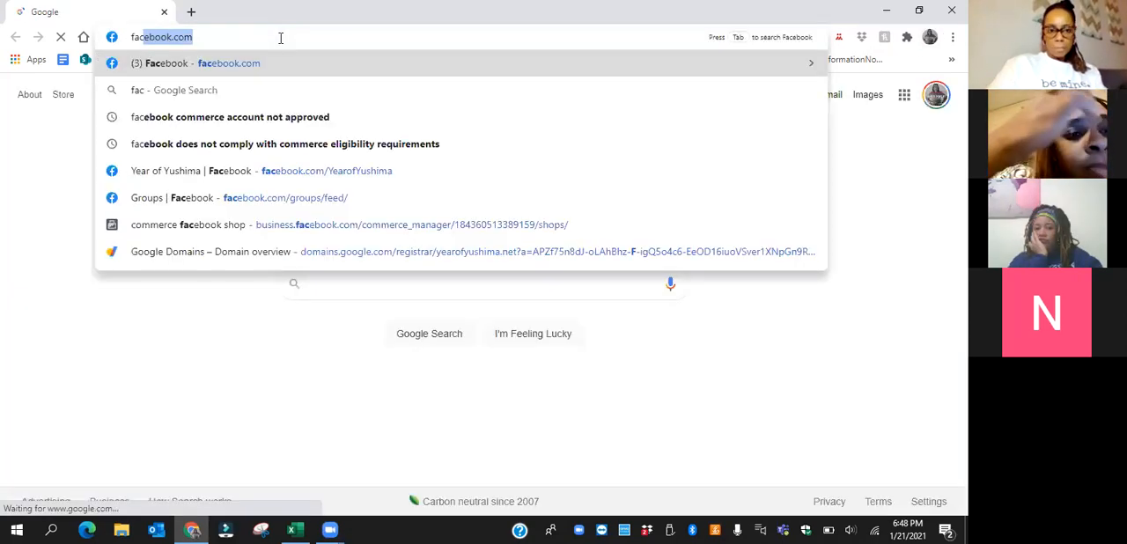
{"action": "left_click", "coordinate": [281, 38]}
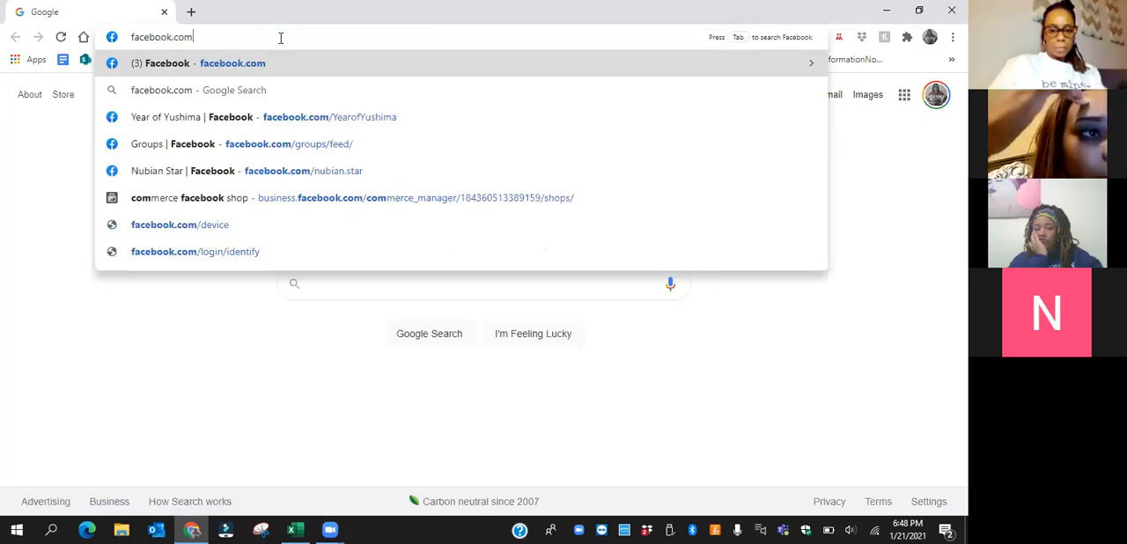
{"action": "key", "text": "Return"}
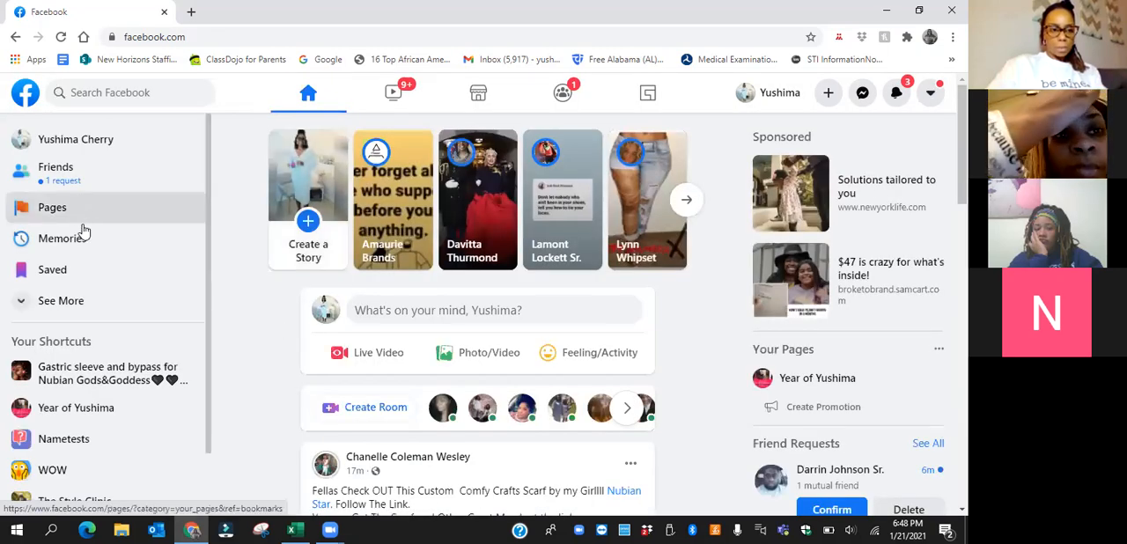
{"action": "left_click", "coordinate": [98, 414]}
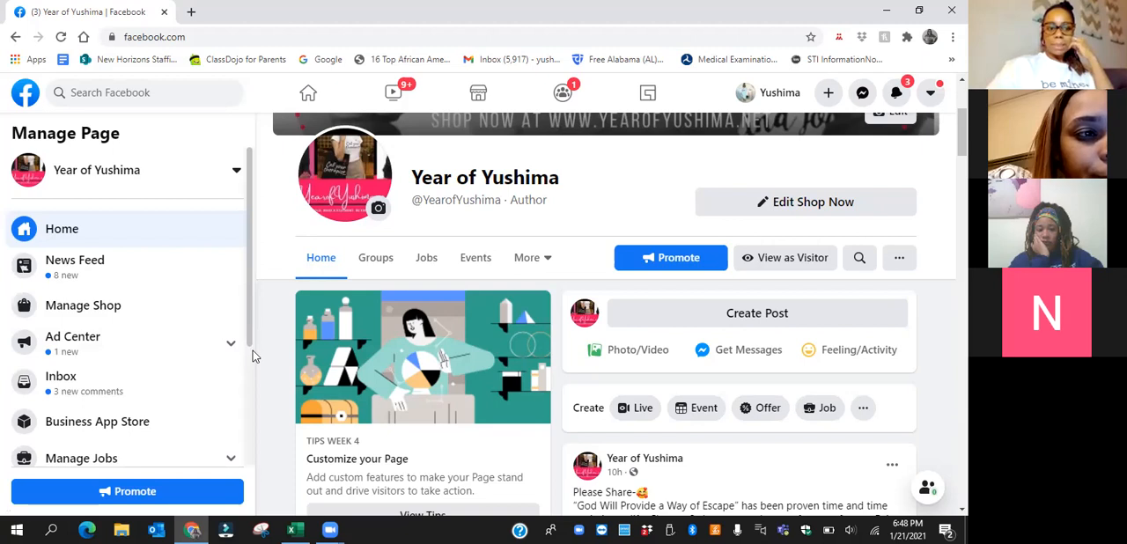
Open the page's Publishing Tools and look through its list of scheduled posts
{"action": "scroll", "coordinate": [250, 387], "scroll_direction": "down", "scroll_amount": 1}
{"action": "scroll", "coordinate": [246, 427], "scroll_direction": "down", "scroll_amount": 2}
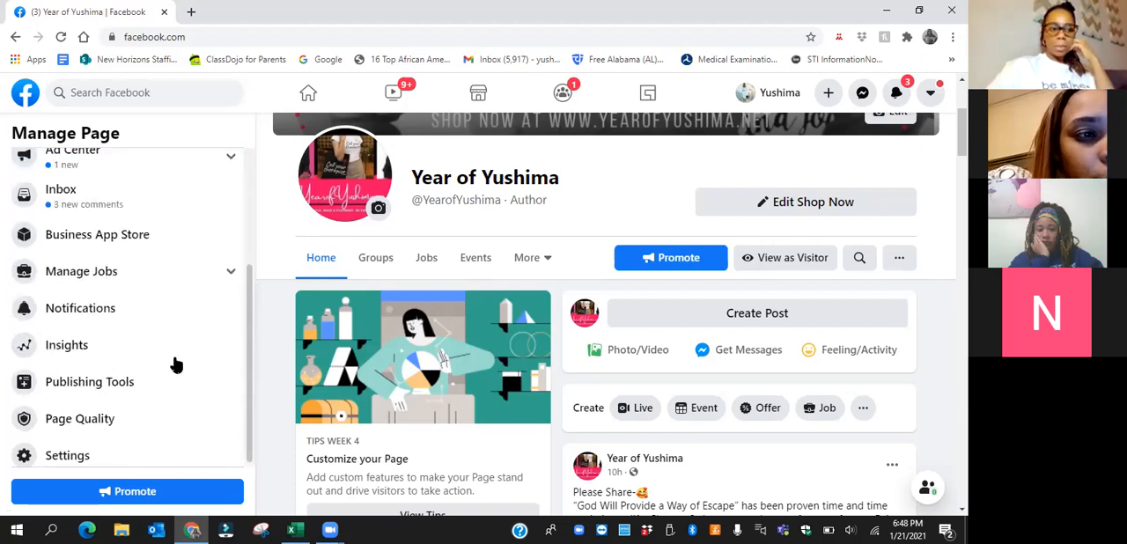
{"action": "left_click", "coordinate": [89, 375]}
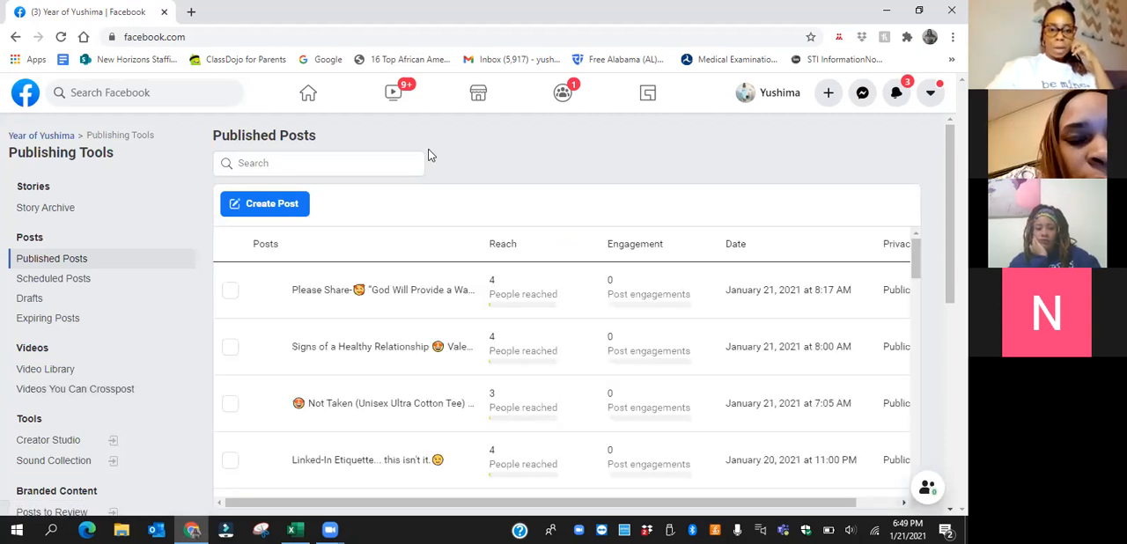
{"action": "left_click", "coordinate": [95, 286]}
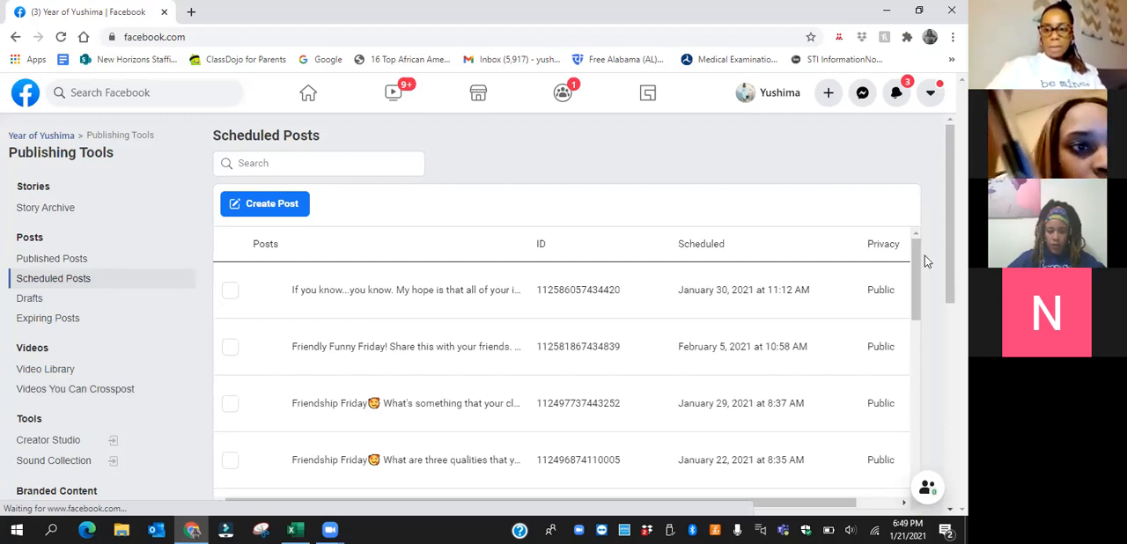
{"action": "left_click_drag", "start_coordinate": [917, 285], "coordinate": [928, 360]}
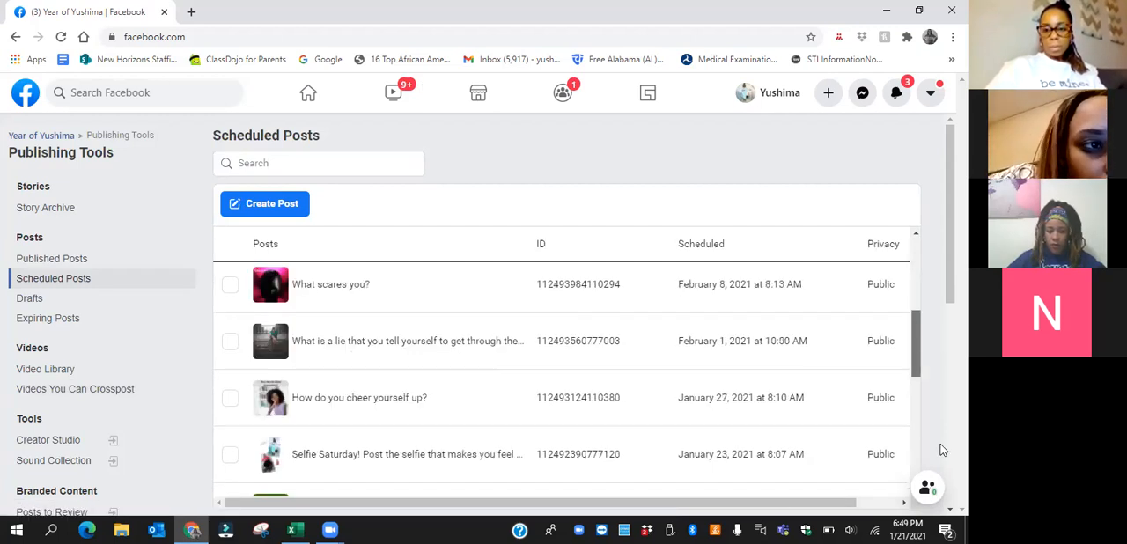
{"action": "left_click_drag", "start_coordinate": [943, 450], "coordinate": [943, 453]}
{"action": "left_click_drag", "start_coordinate": [940, 495], "coordinate": [912, 286]}
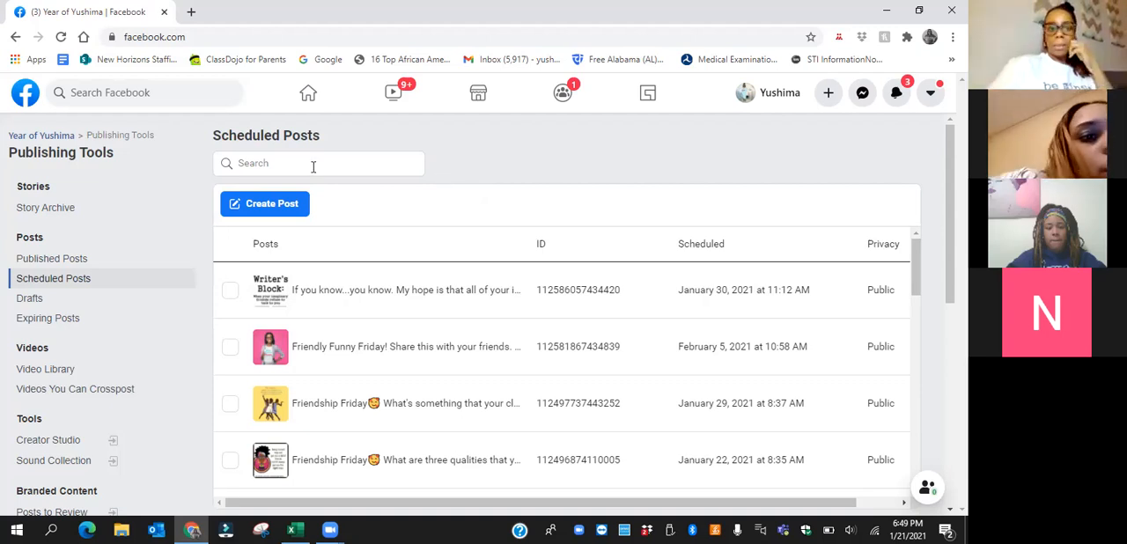
Start a new post from the scheduled posts page and add the photo wow!.jpg from Downloads
{"action": "left_click", "coordinate": [269, 209]}
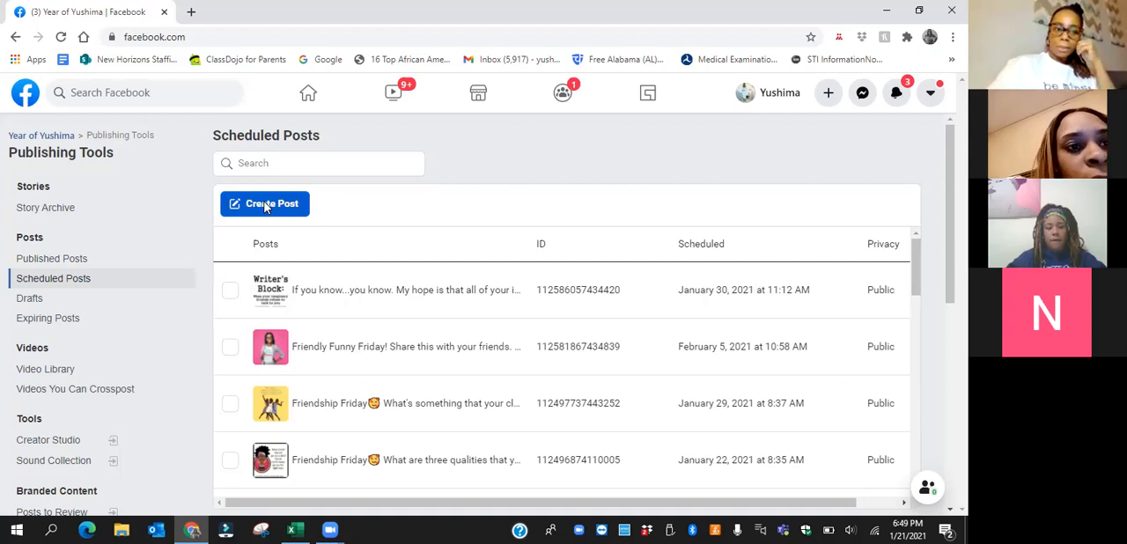
{"action": "left_click", "coordinate": [265, 206]}
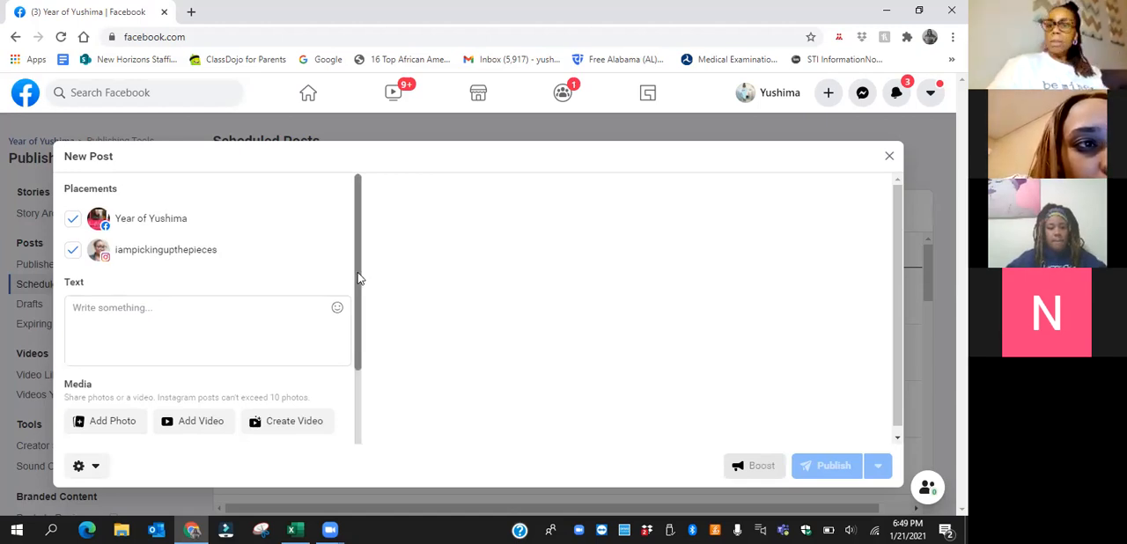
{"action": "left_click_drag", "start_coordinate": [357, 273], "coordinate": [357, 276]}
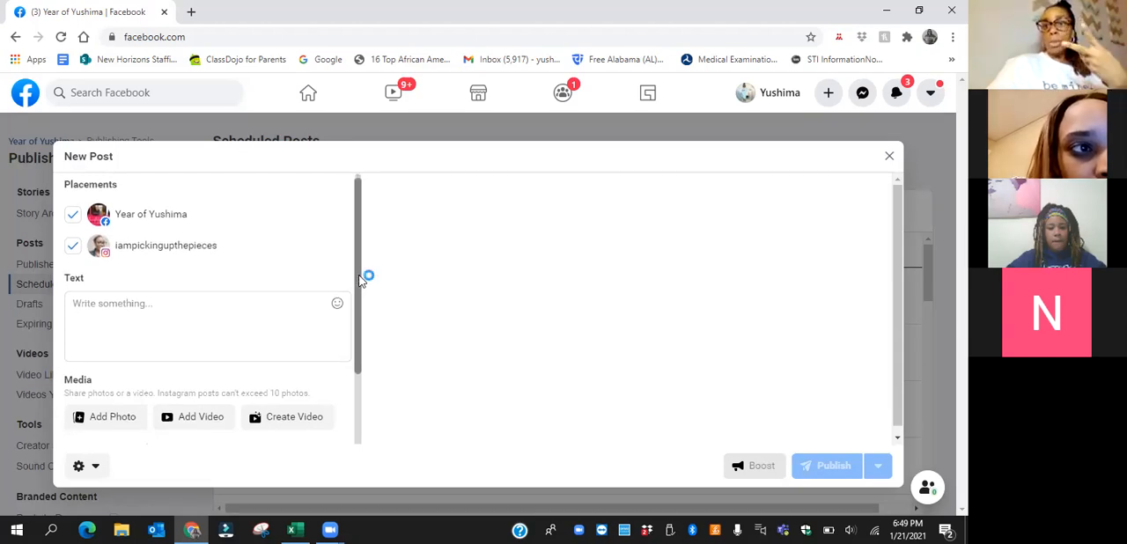
{"action": "left_click_drag", "start_coordinate": [359, 276], "coordinate": [361, 381]}
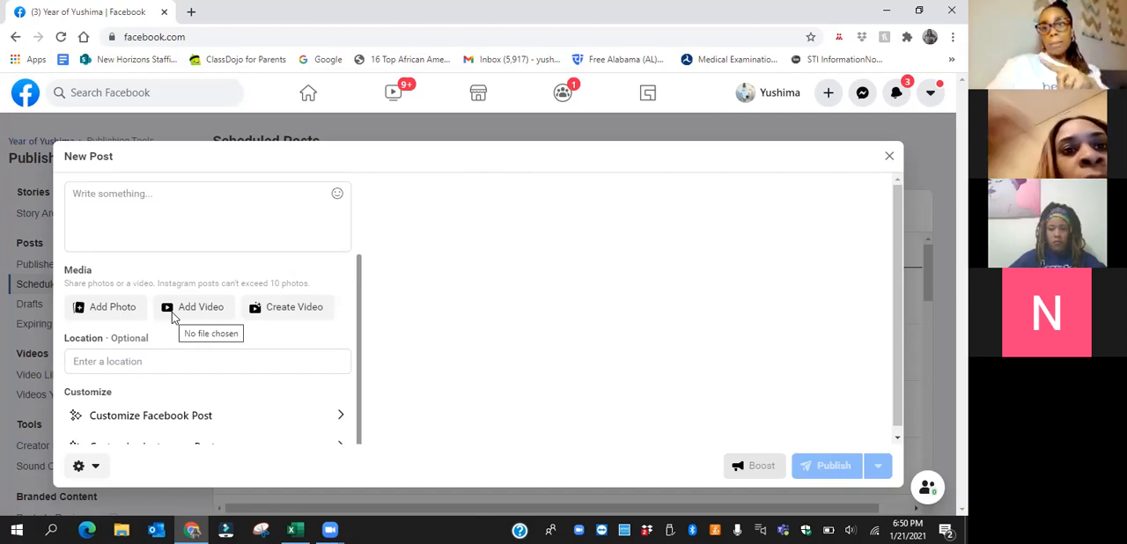
{"action": "left_click", "coordinate": [110, 314]}
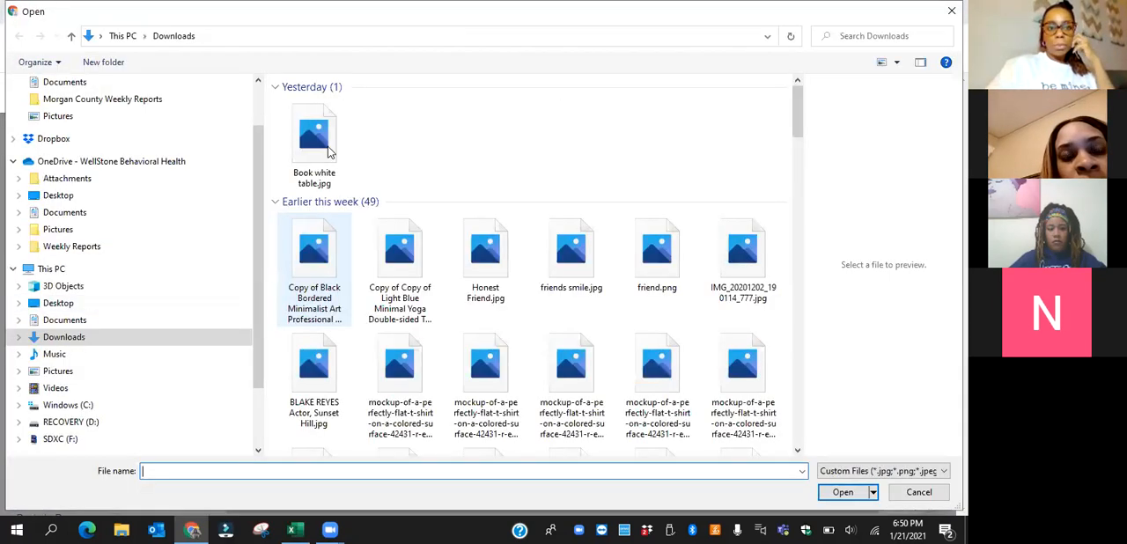
{"action": "left_click", "coordinate": [327, 148]}
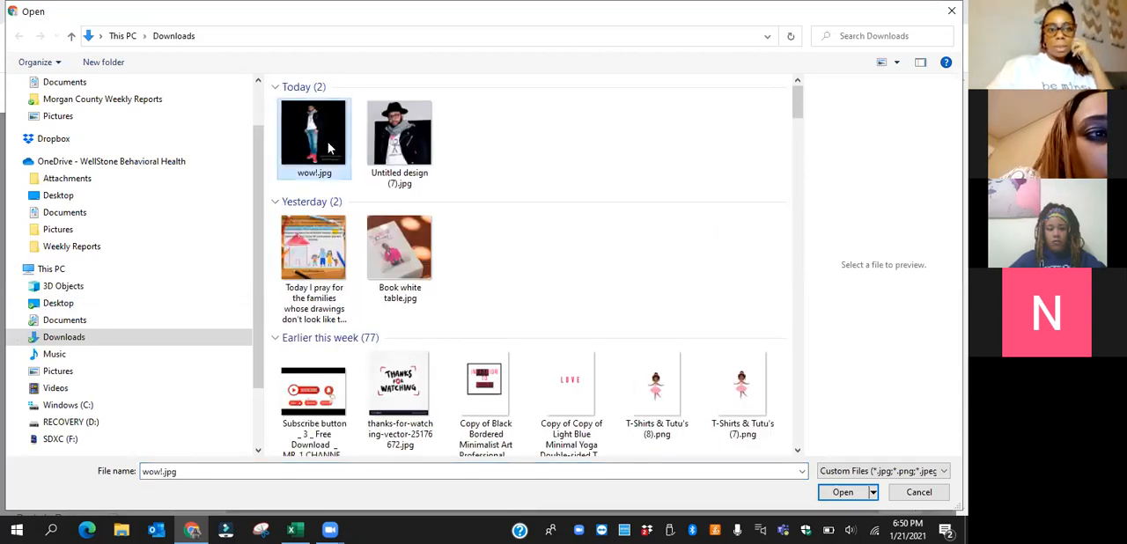
{"action": "double_click", "coordinate": [327, 147]}
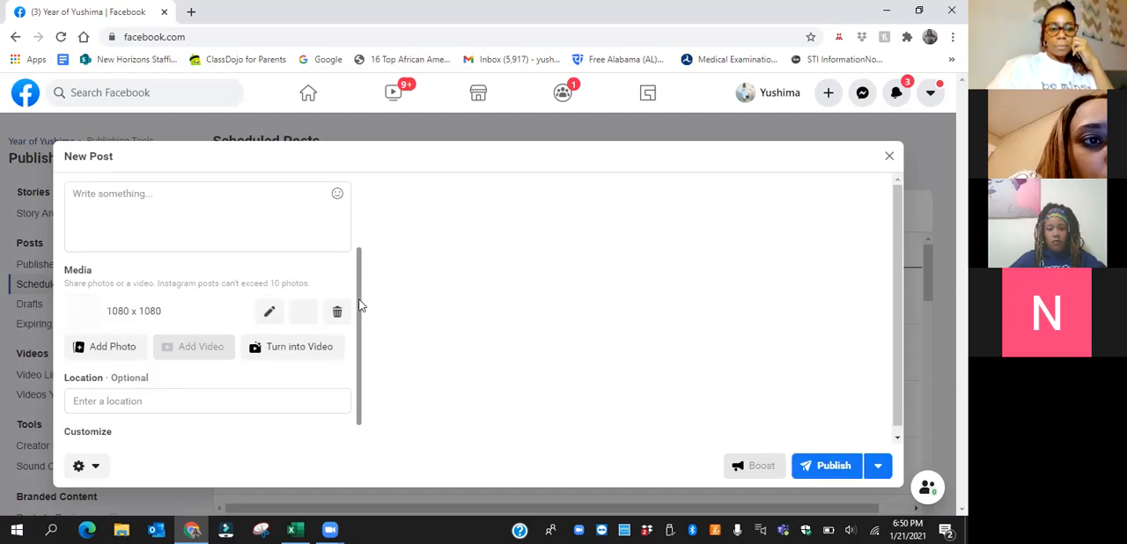
Begin the post's caption with "Stay warm this Valentine's Day with"
{"action": "scroll", "coordinate": [361, 282], "scroll_direction": "up", "scroll_amount": 1}
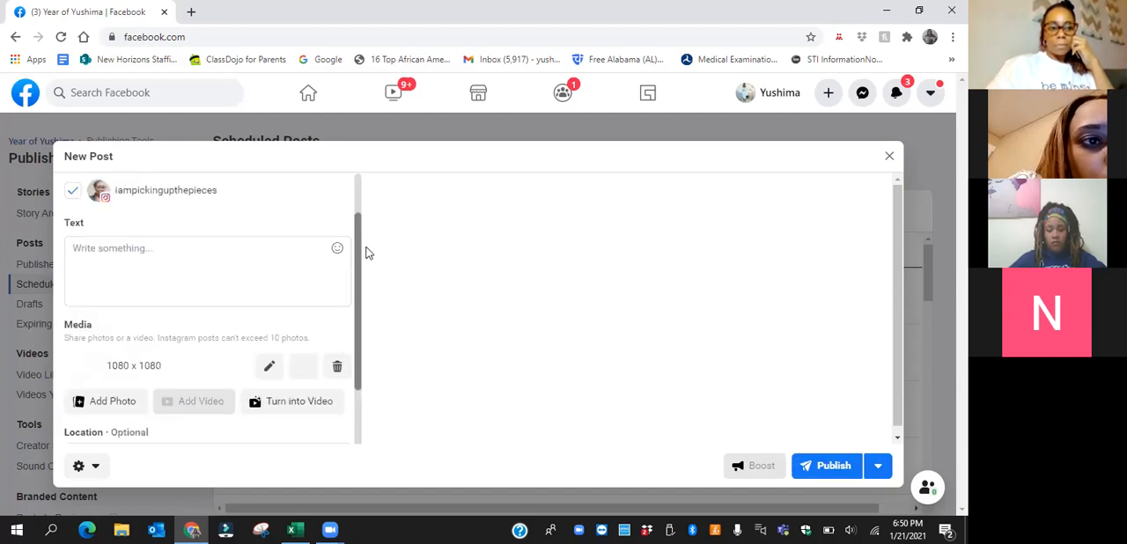
{"action": "scroll", "coordinate": [368, 251], "scroll_direction": "up", "scroll_amount": 1}
{"action": "scroll", "coordinate": [368, 245], "scroll_direction": "up", "scroll_amount": 1}
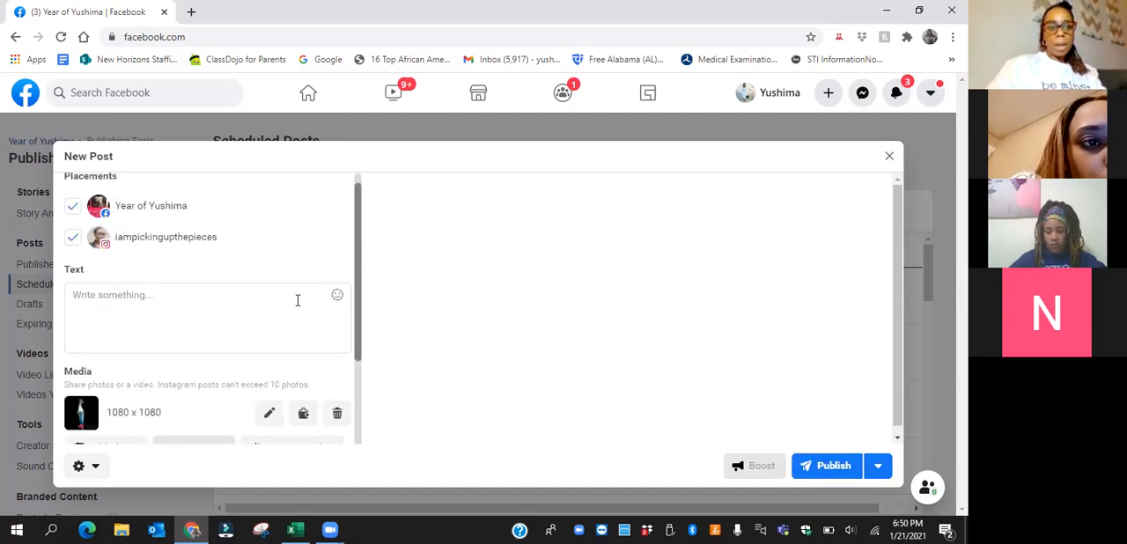
{"action": "left_click", "coordinate": [274, 313]}
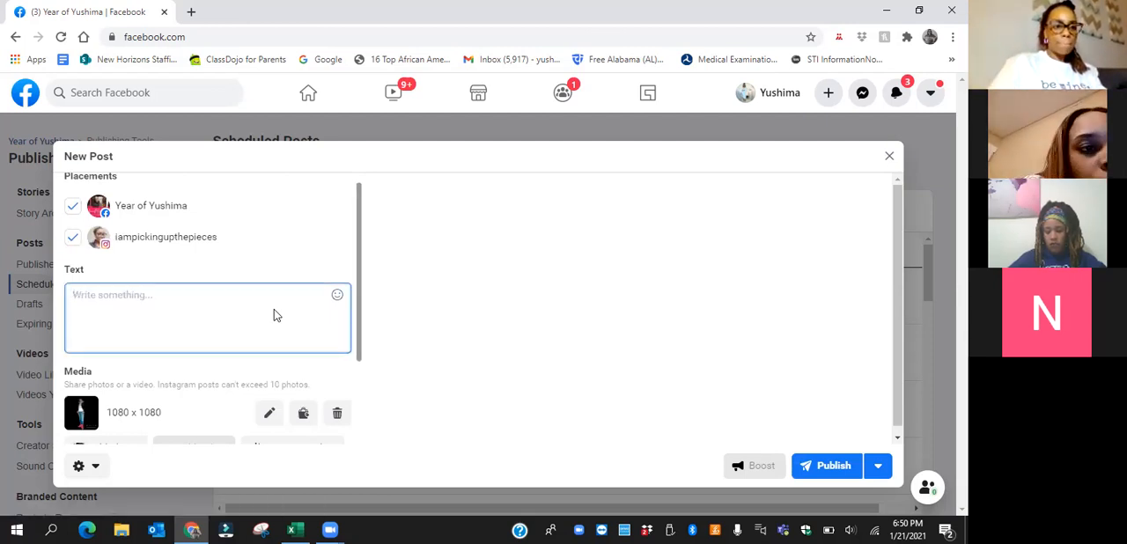
{"action": "type", "text": "Ch"}
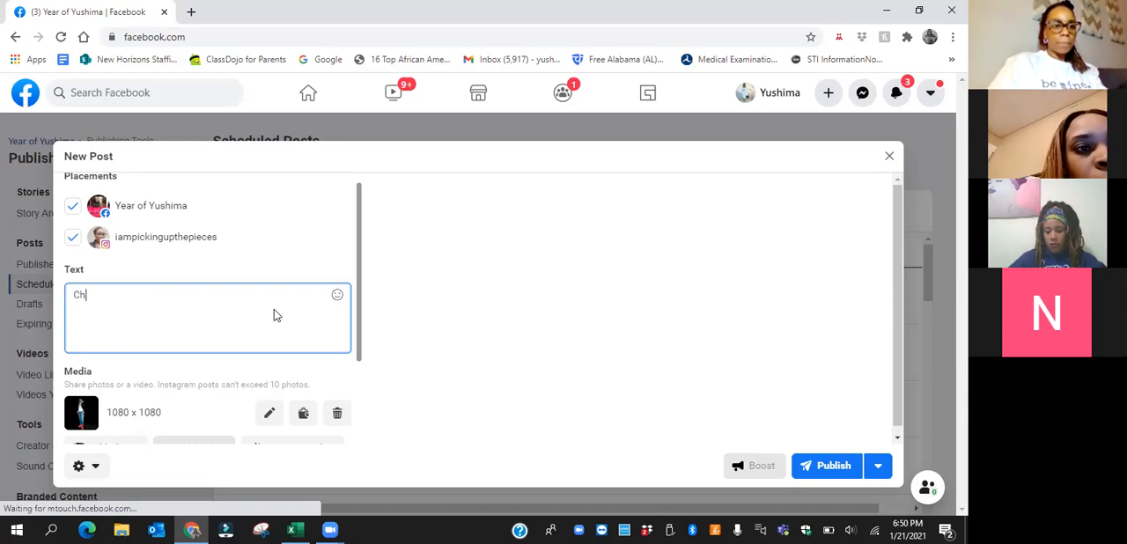
{"action": "key", "text": "BackSpace"}
{"action": "key", "text": "BackSpace"}
{"action": "type", "text": "Stay "}
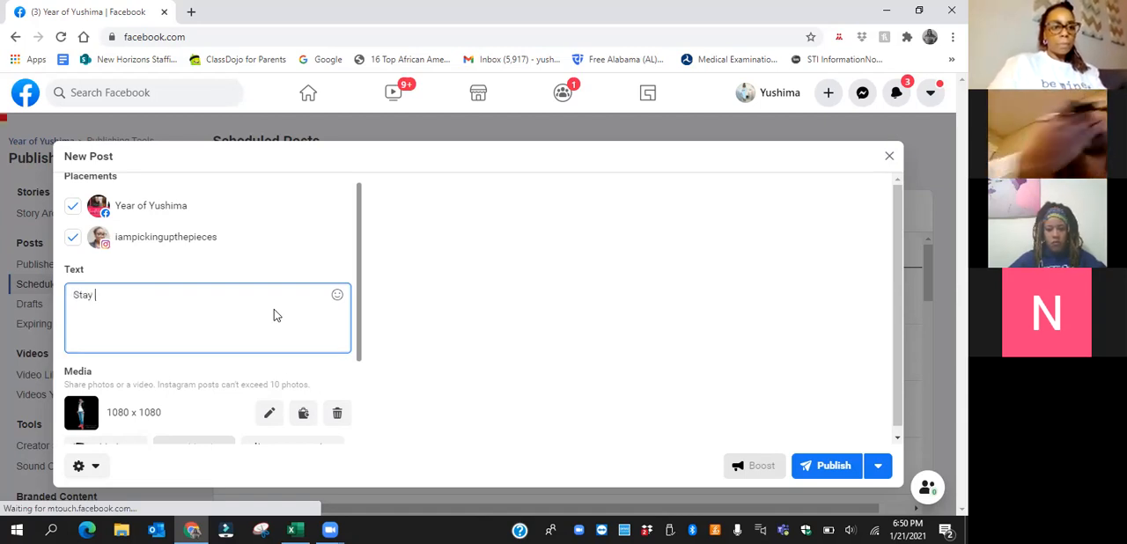
{"action": "type", "text": "warm this Val"}
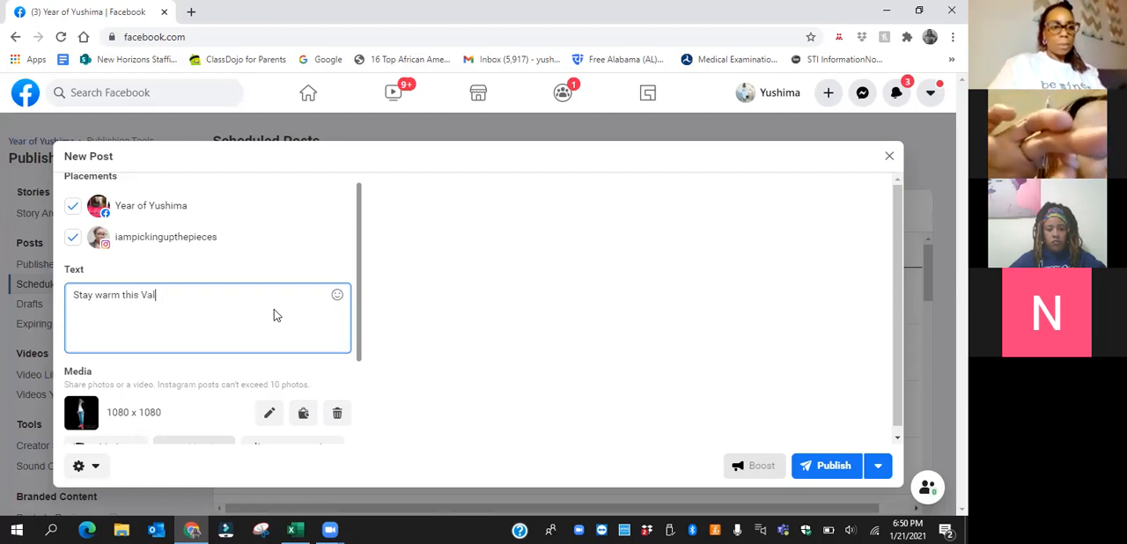
{"action": "type", "text": "entine's Day wit"}
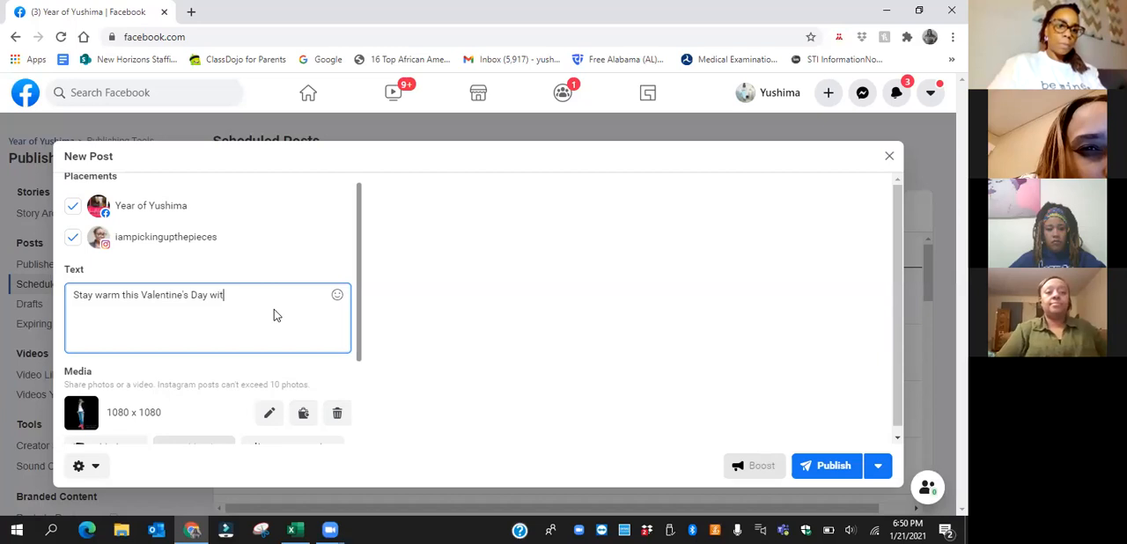
{"action": "type", "text": "h a sof"}
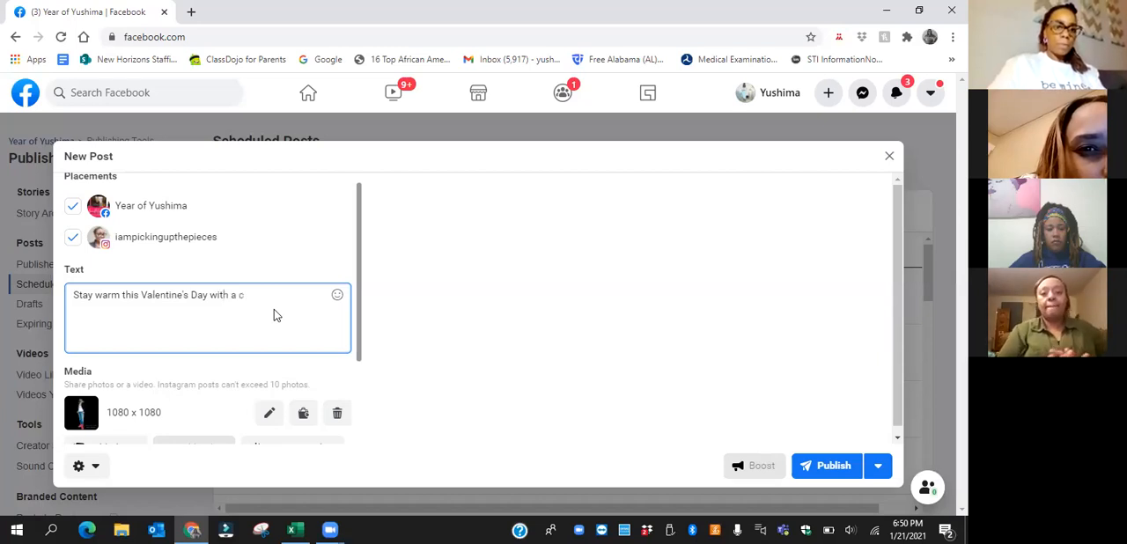
{"action": "type", "text": "t"}
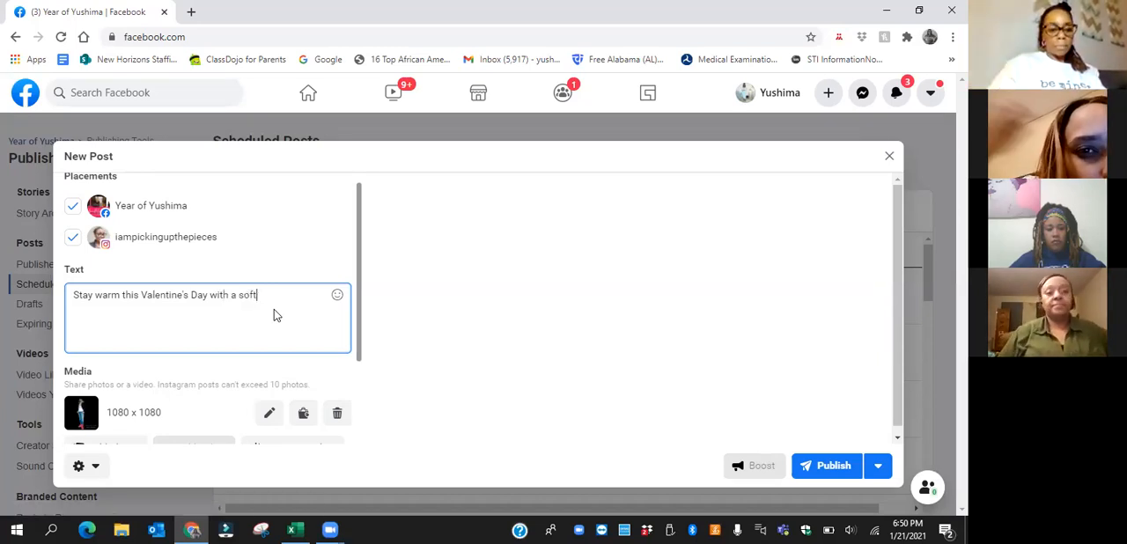
{"action": "type", "text": " comfo"}
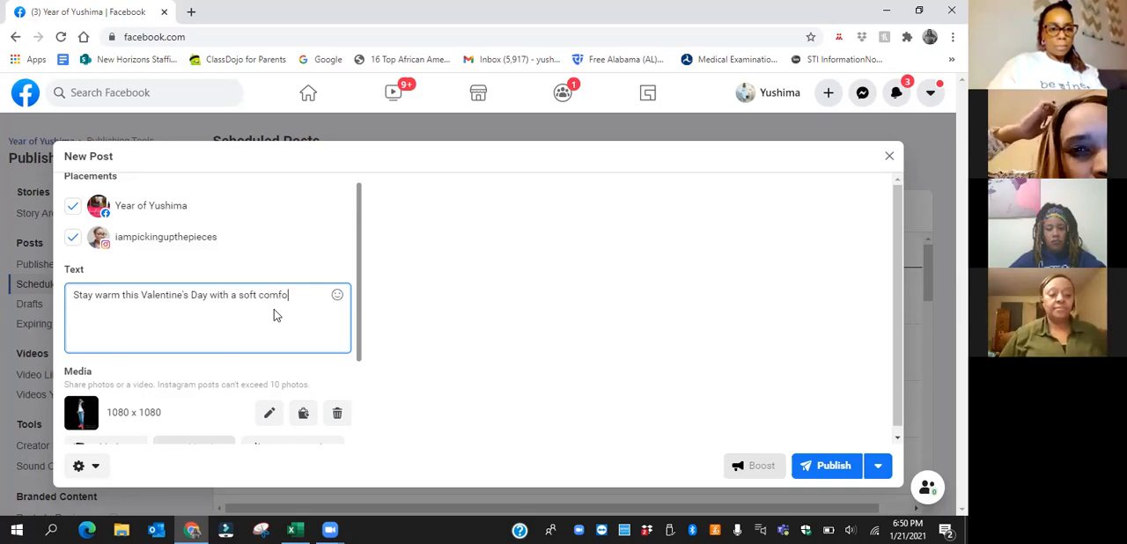
{"action": "type", "text": "rtable s"}
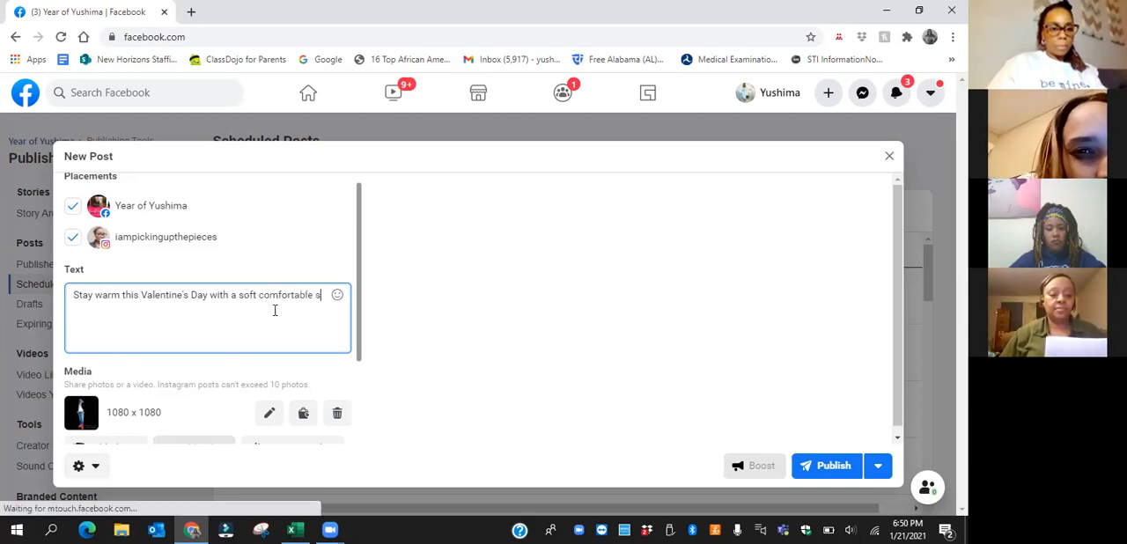
{"action": "type", "text": "carf from "}
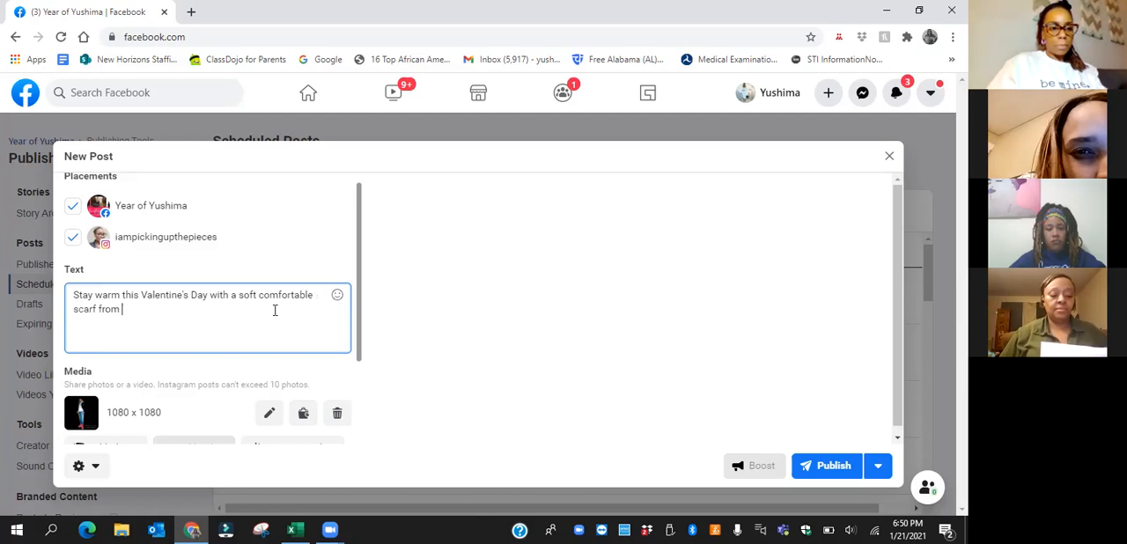
{"action": "type", "text": "Co"}
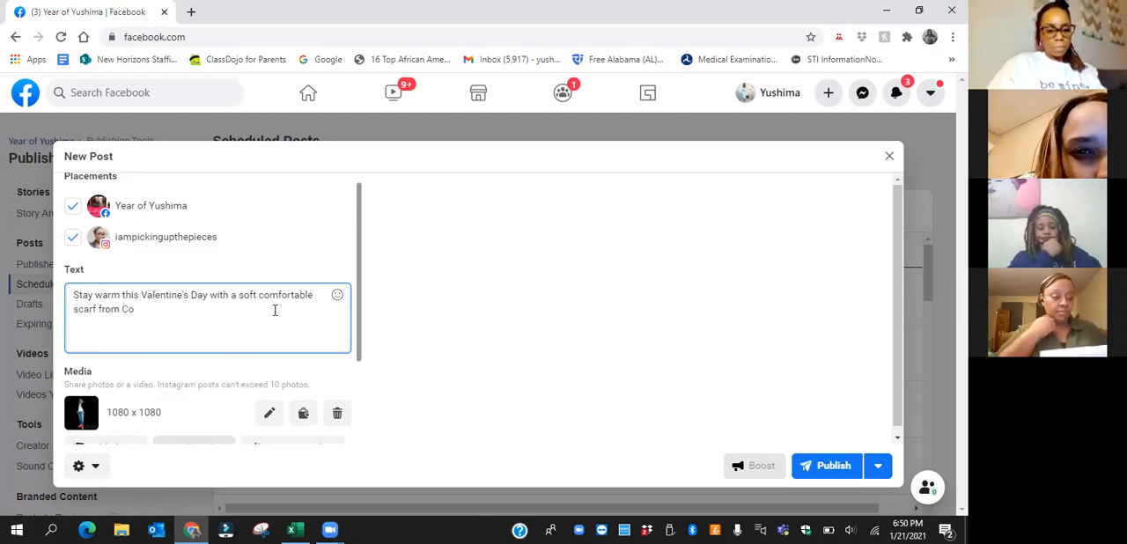
{"action": "type", "text": "mfy C"}
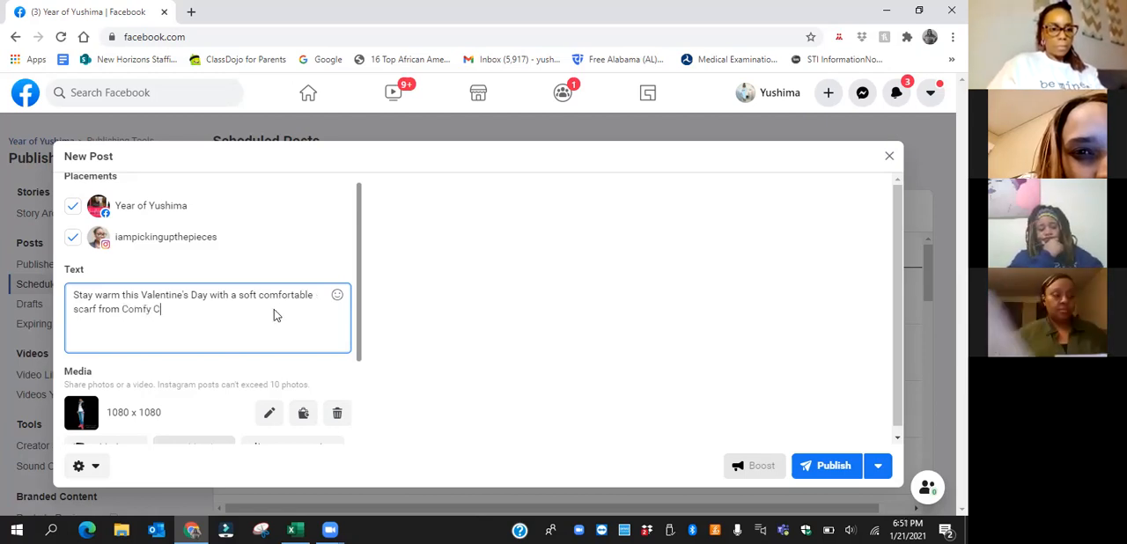
{"action": "type", "text": "rafts"}
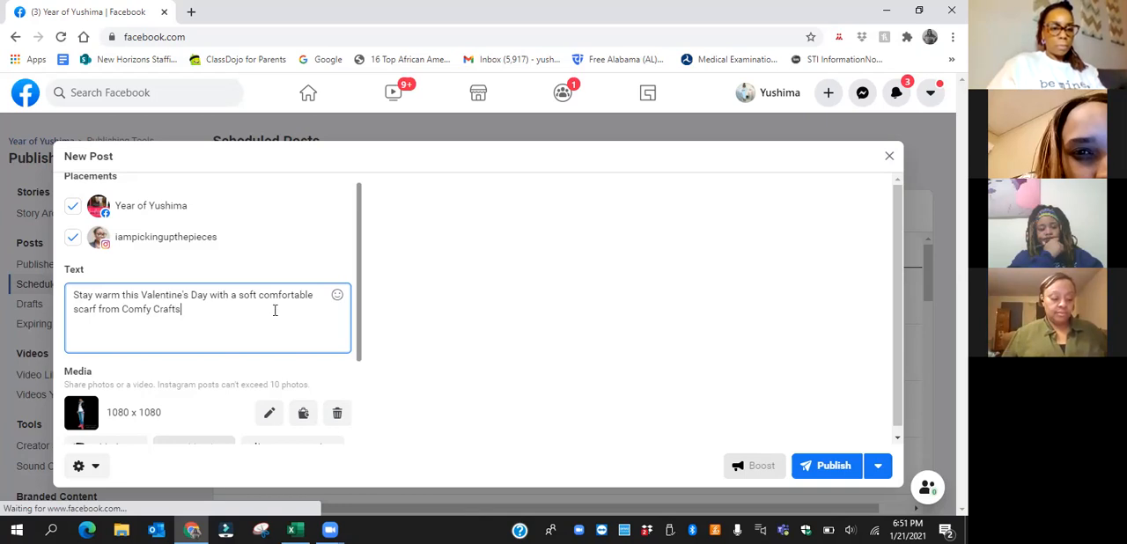
{"action": "type", "text": " @nu"}
{"action": "key", "text": "BackSpace"}
{"action": "type", "text": "r"}
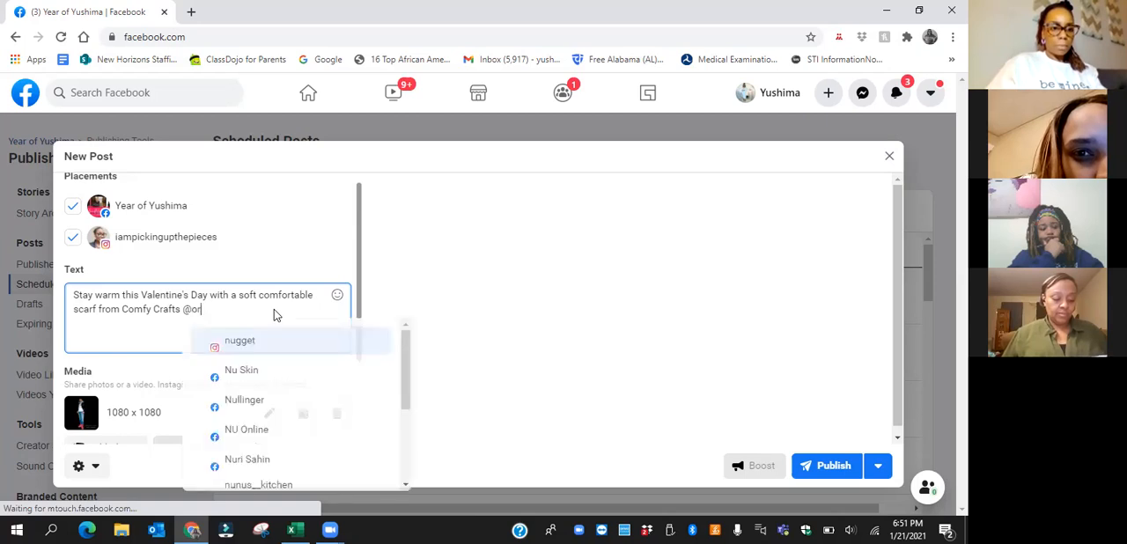
{"action": "type", "text": "in"}
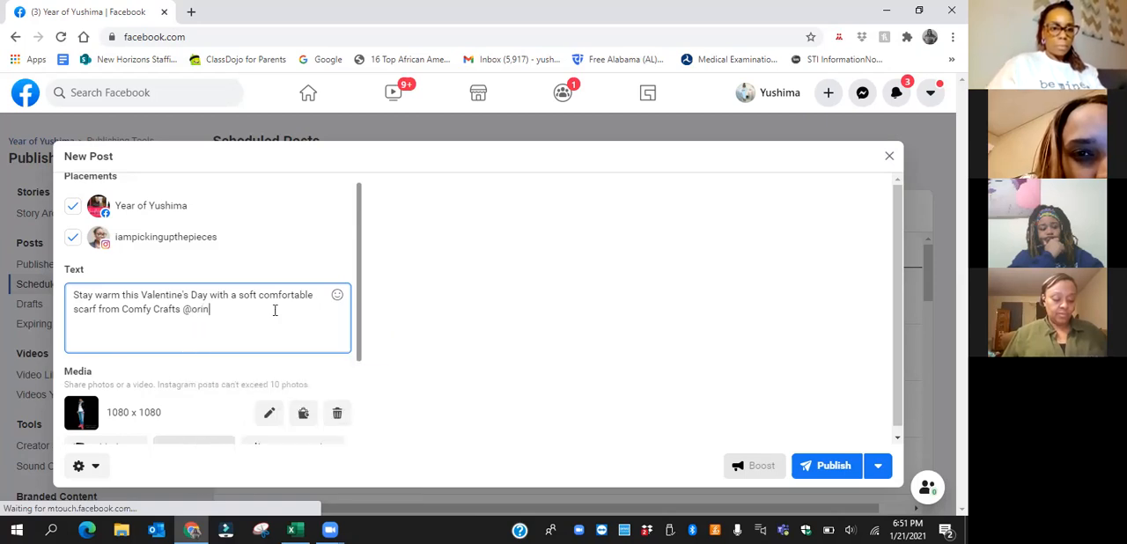
{"action": "type", "text": "=gin"}
{"action": "key", "text": "BackSpace"}
{"action": "key", "text": "BackSpace"}
{"action": "key", "text": "BackSpace"}
{"action": "key", "text": "BackSpace"}
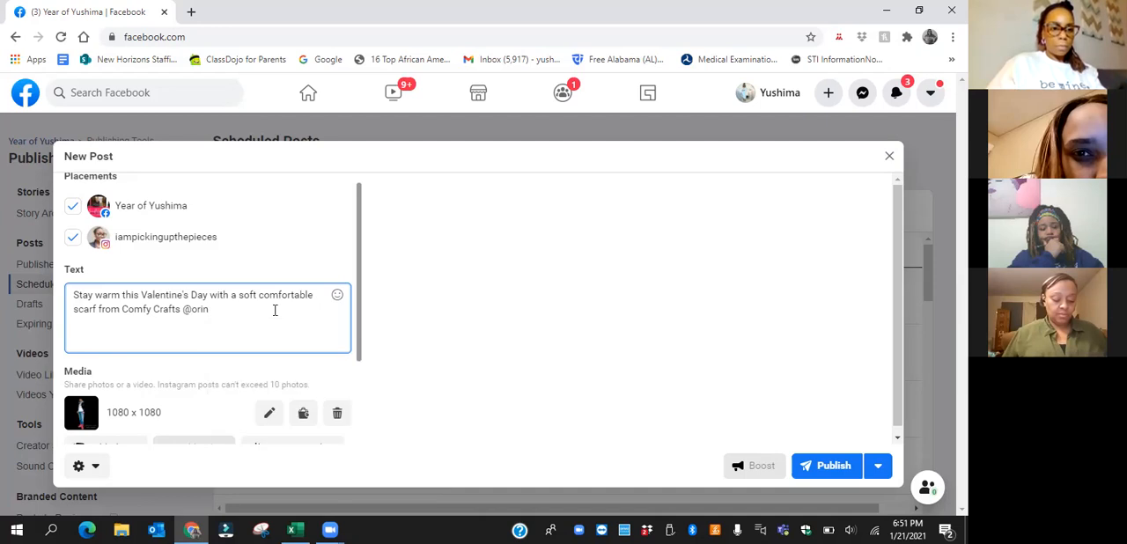
{"action": "key", "text": "BackSpace"}
{"action": "type", "text": "gin"}
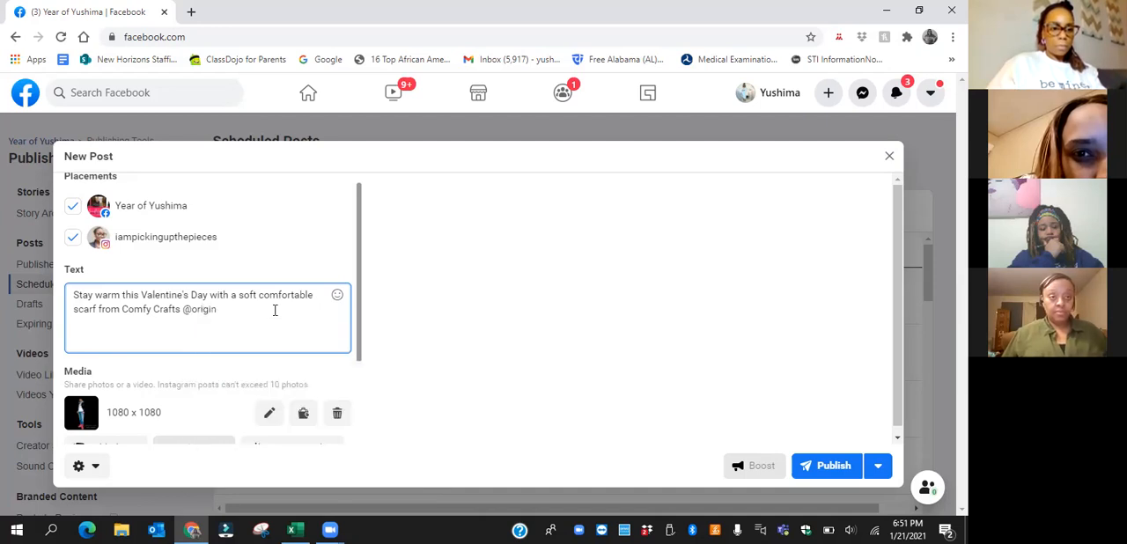
{"action": "type", "text": "al"}
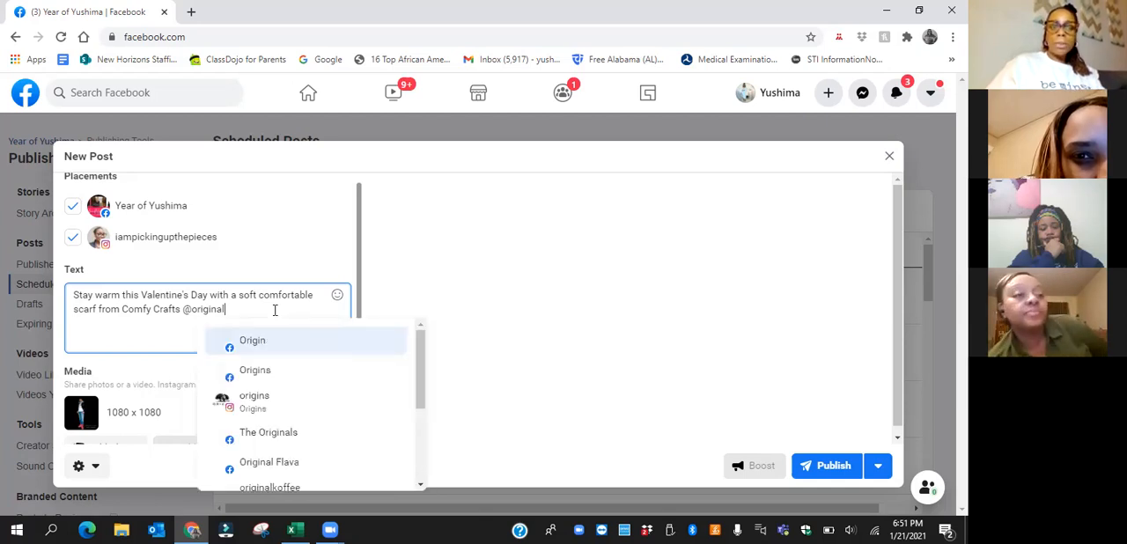
{"action": "key", "text": "BackSpace"}
{"action": "key", "text": "BackSpace"}
{"action": "key", "text": "BackSpace"}
{"action": "key", "text": "BackSpace"}
{"action": "key", "text": "BackSpace"}
{"action": "key", "text": "BackSpace"}
{"action": "key", "text": "BackSpace"}
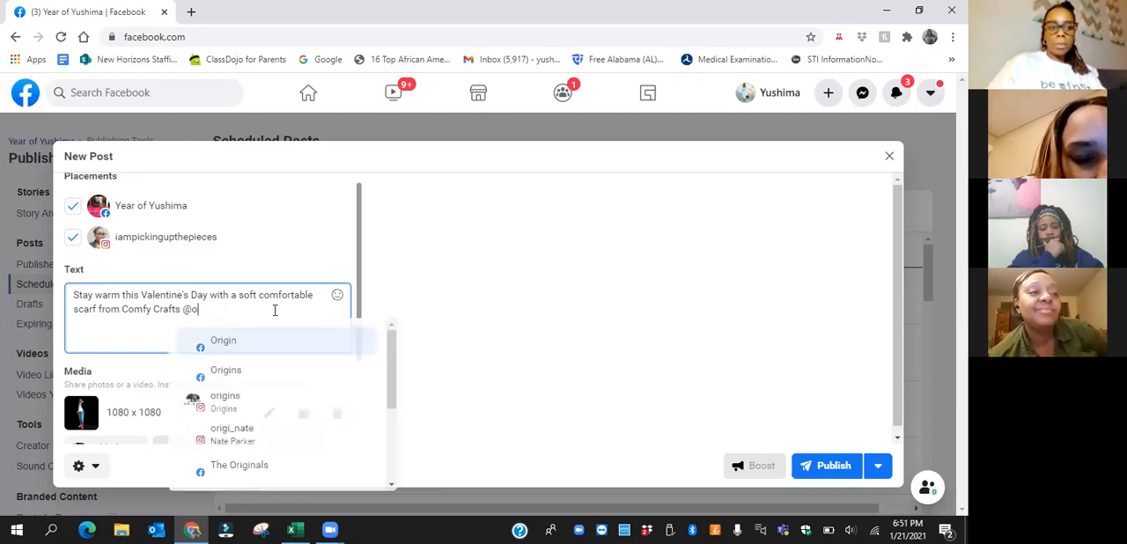
{"action": "key", "text": "BackSpace"}
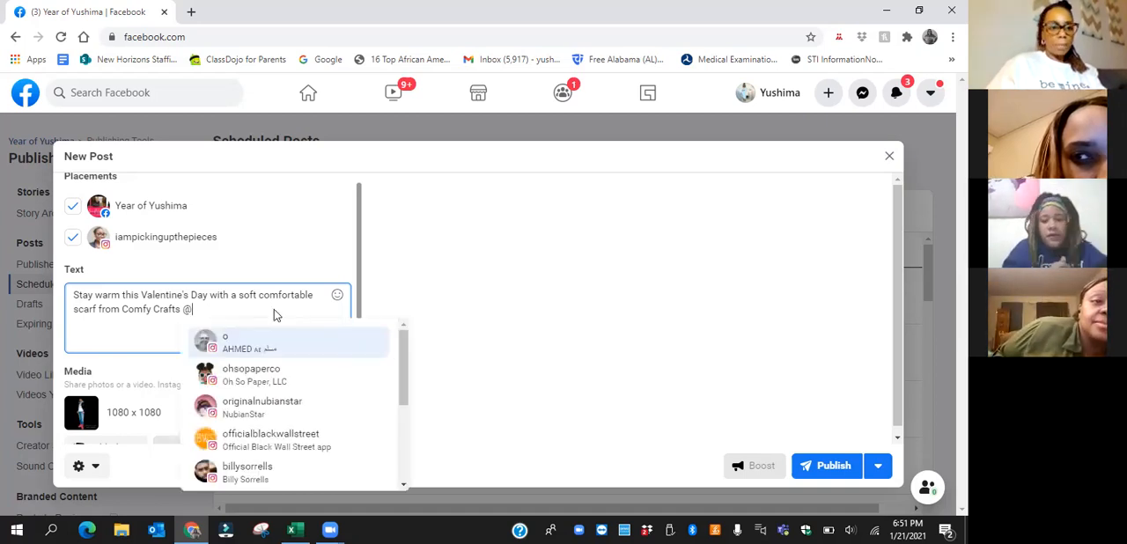
{"action": "type", "text": "originalnub"}
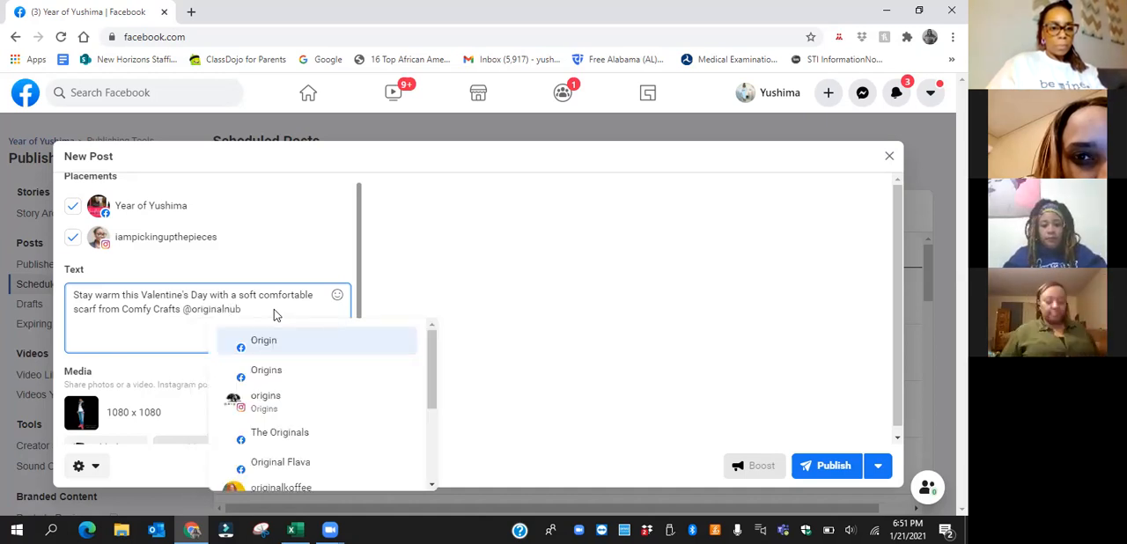
{"action": "type", "text": "ian"}
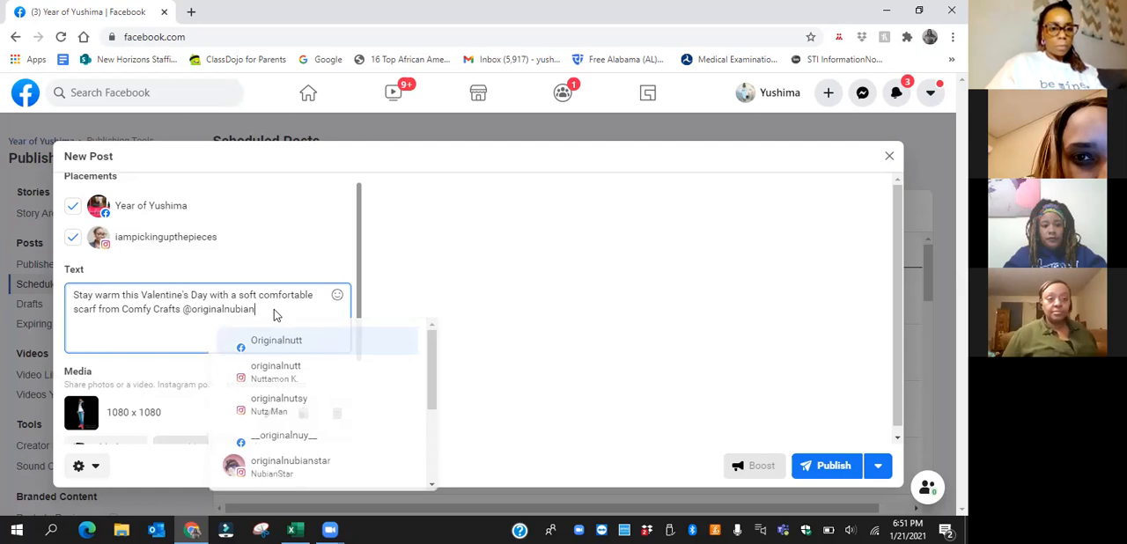
{"action": "type", "text": "star"}
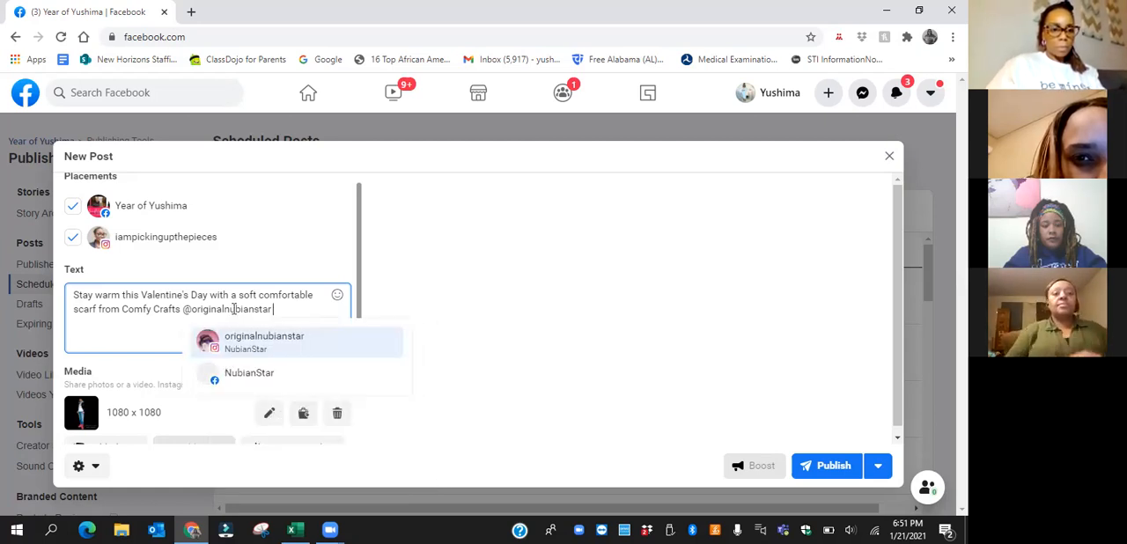
{"action": "left_click", "coordinate": [318, 296]}
{"action": "type", "text": "custom"}
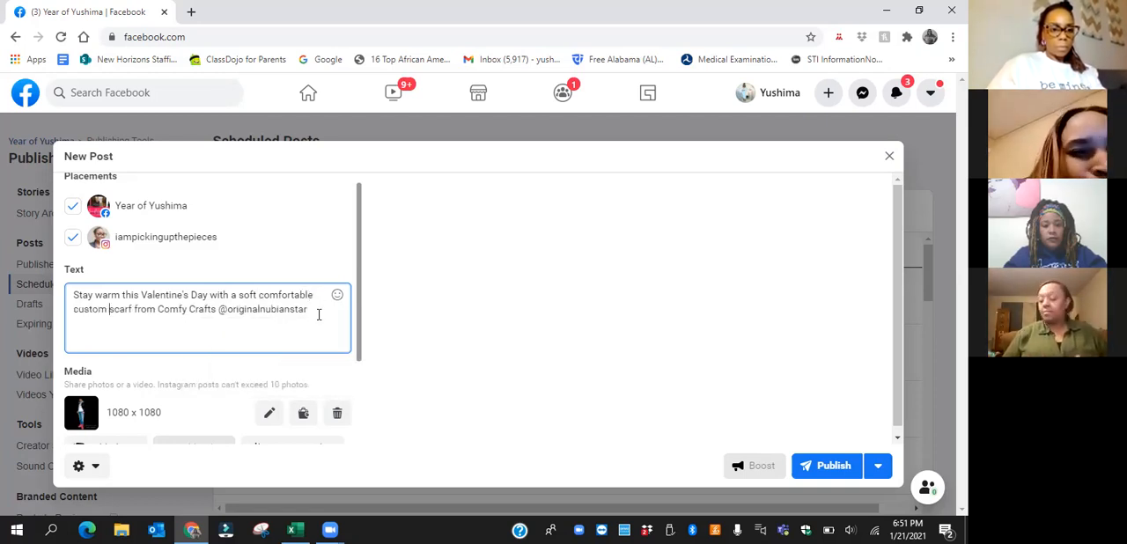
{"action": "left_click", "coordinate": [318, 314]}
{"action": "type", "text": "and a"}
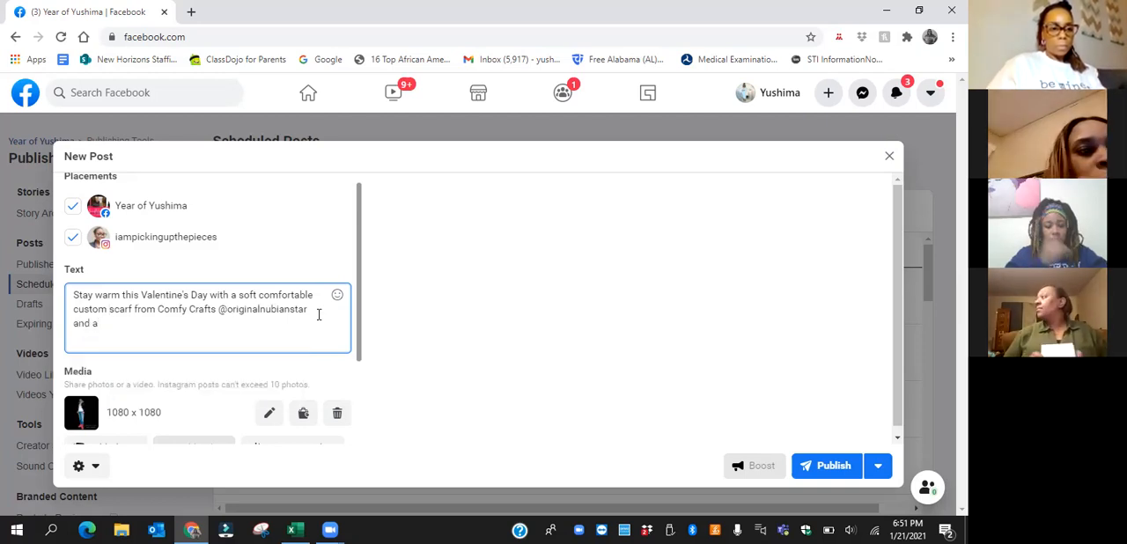
{"action": "type", "text": " T"}
{"action": "key", "text": "BackSpace"}
{"action": "type", "text": "Somebo"}
{"action": "key", "text": "BackSpace"}
{"action": "key", "text": "BackSpace"}
{"action": "key", "text": "BackSpace"}
{"action": "key", "text": "BackSpace"}
{"action": "key", "text": "BackSpace"}
{"action": "key", "text": "BackSpace"}
Extend the end of the caption with "Somebody's Boo" in quotation marks, followed by T-shirt from
{"action": "type", "text": "\"Somebody's Book"}
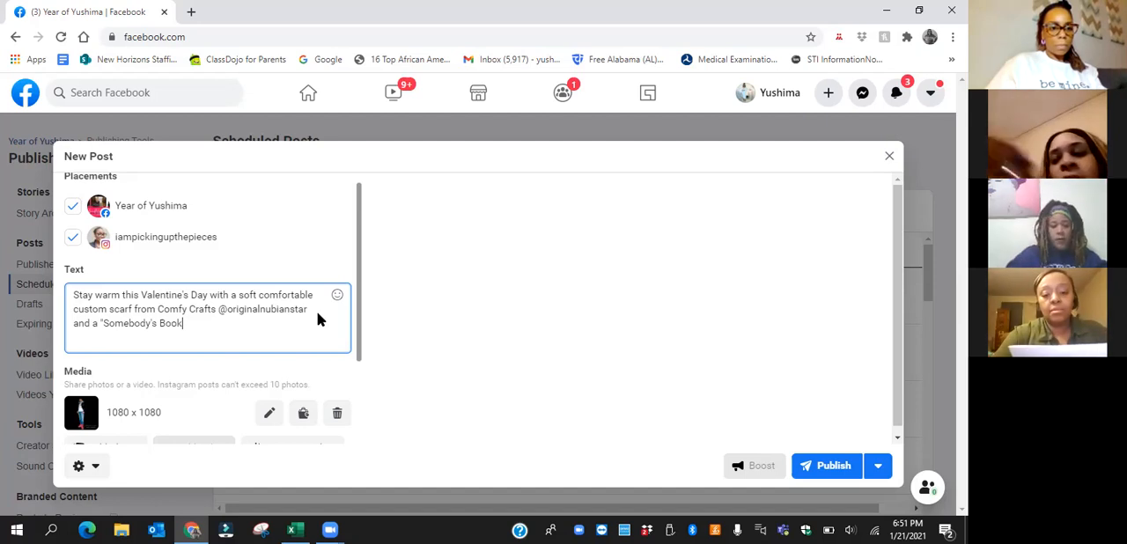
{"action": "key", "text": "BackSpace"}
{"action": "type", "text": "\" T"}
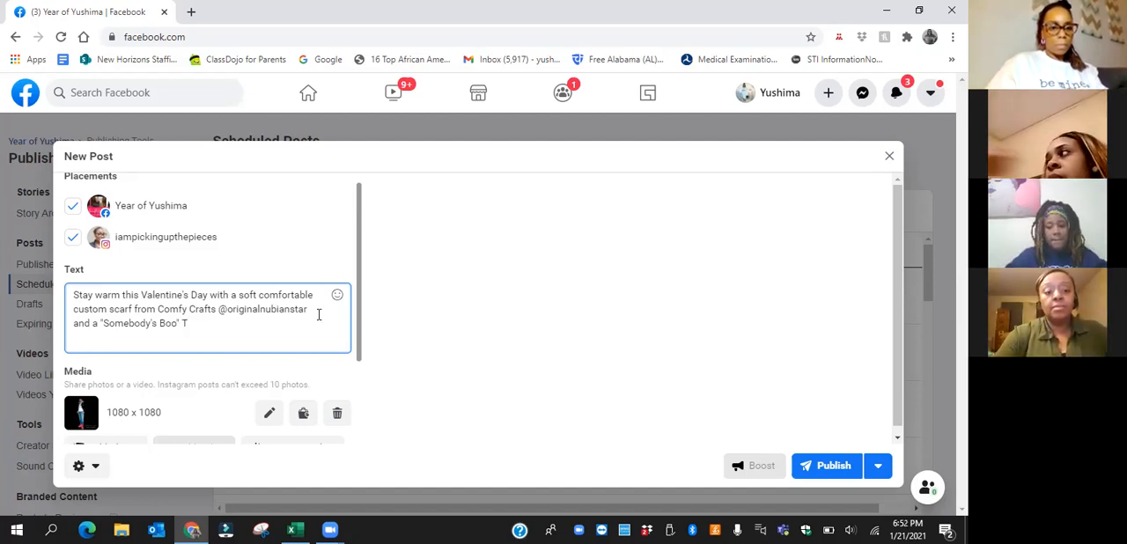
{"action": "type", "text": "-shirt from "}
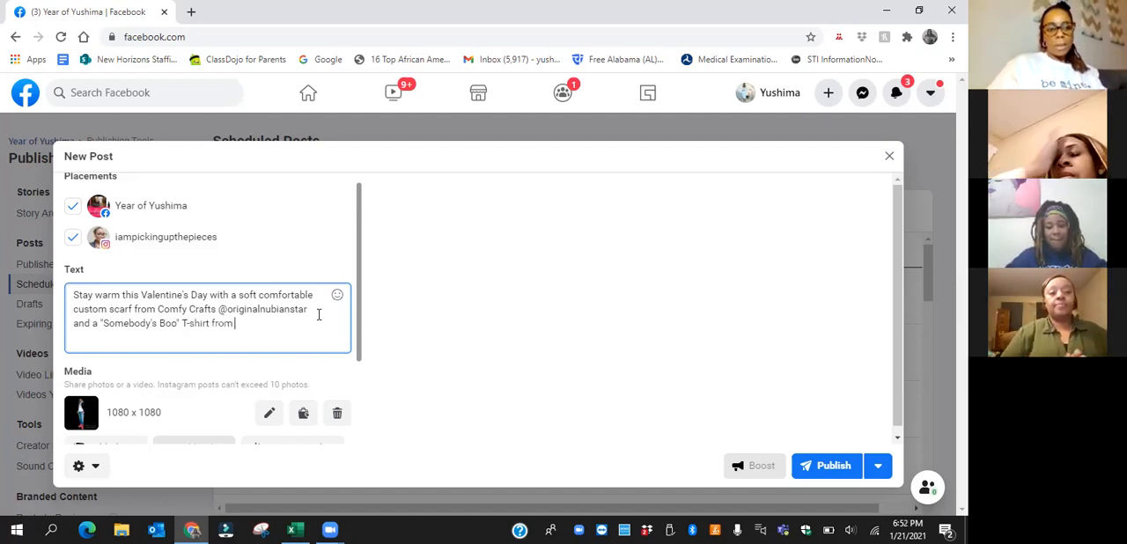
{"action": "type", "text": "y"}
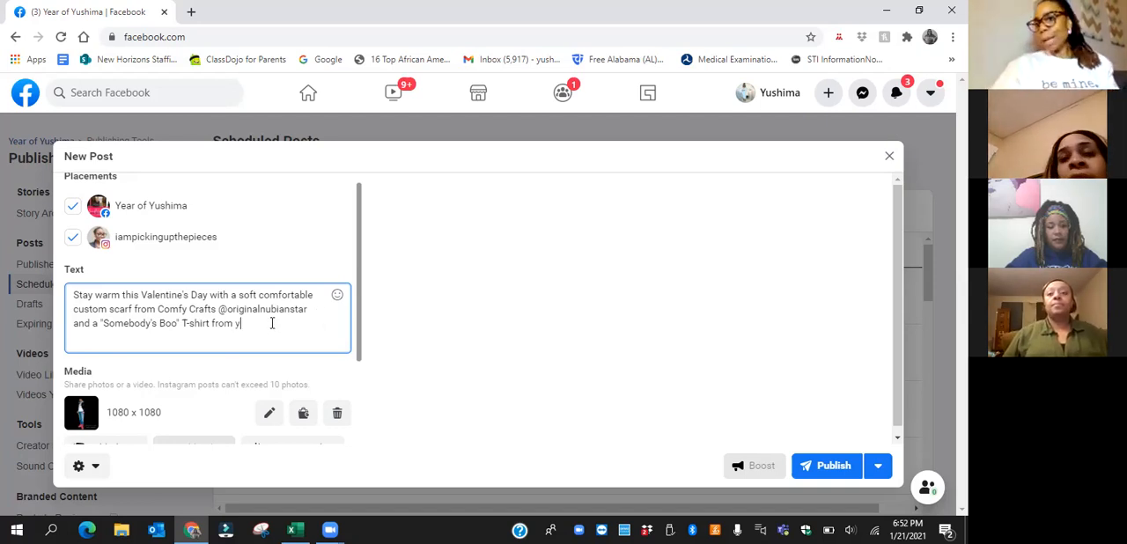
Finish the caption with YearofYushima.net and a smiling face with hearts emoji
{"action": "key", "text": "BackSpace"}
{"action": "type", "text": "YearofYushi"}
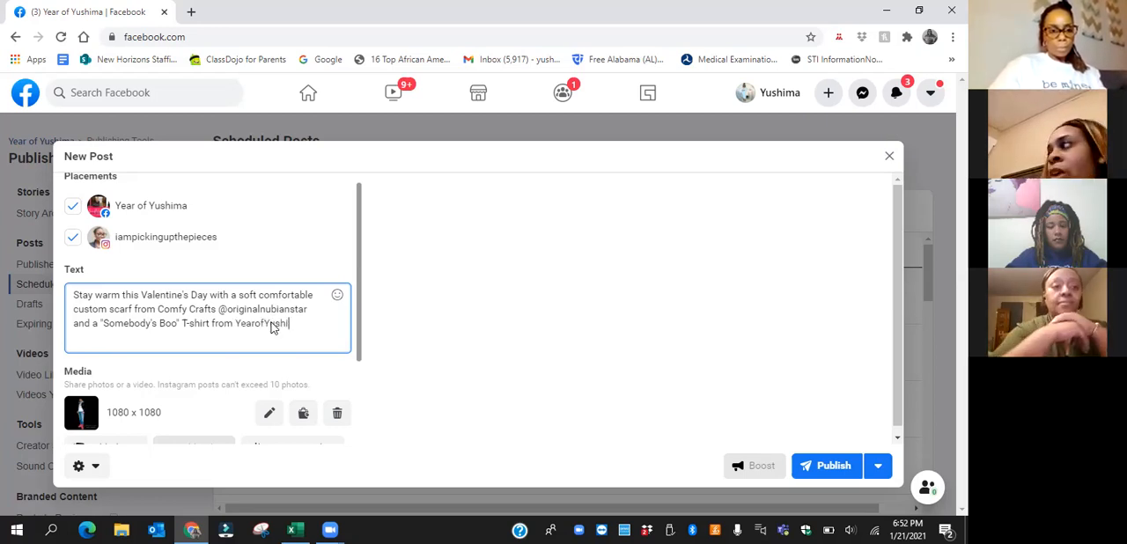
{"action": "type", "text": "ma. net"}
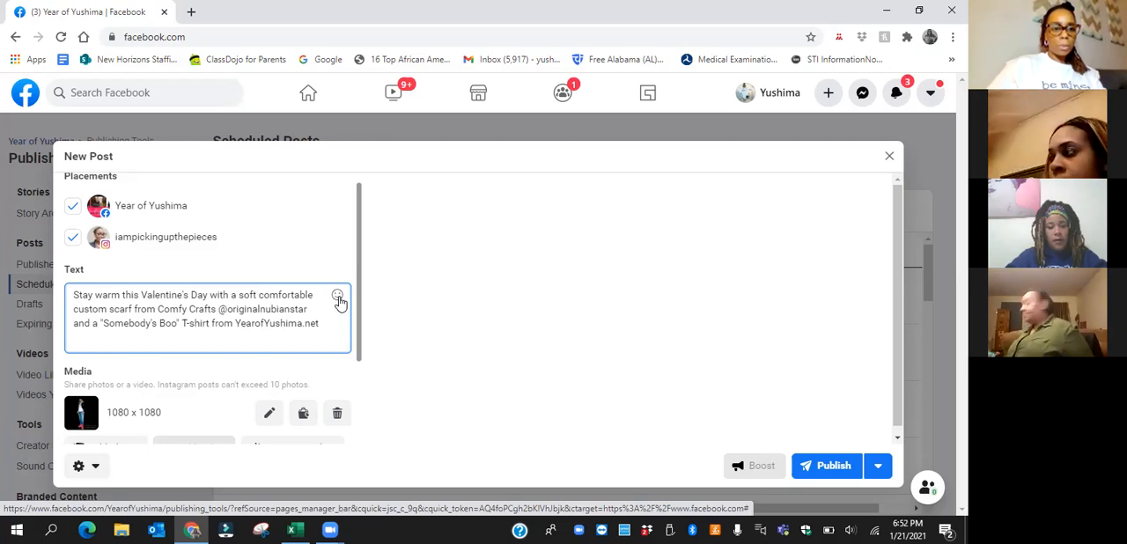
{"action": "left_click", "coordinate": [338, 299]}
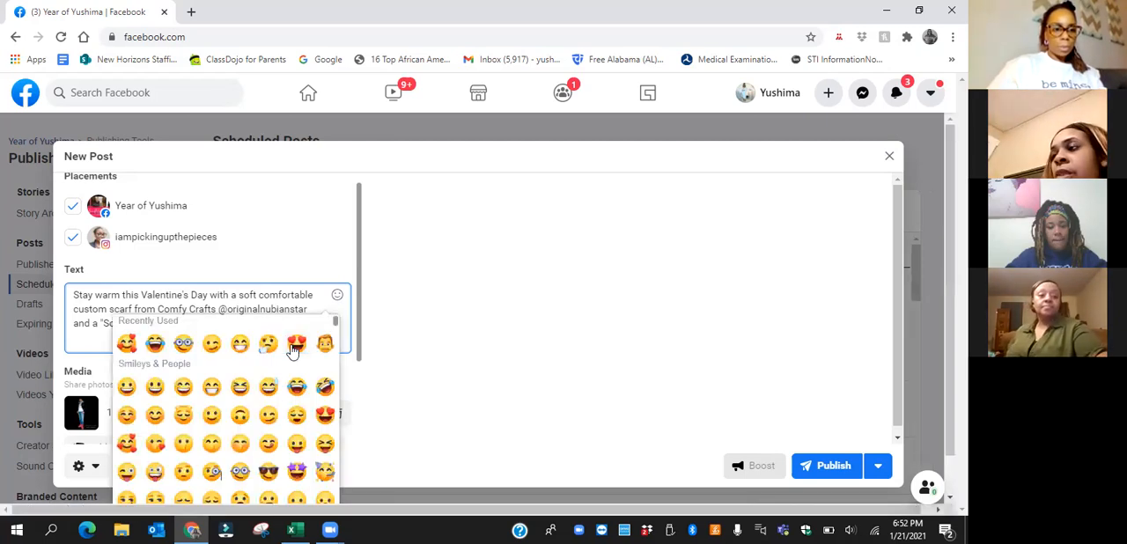
{"action": "left_click", "coordinate": [362, 346]}
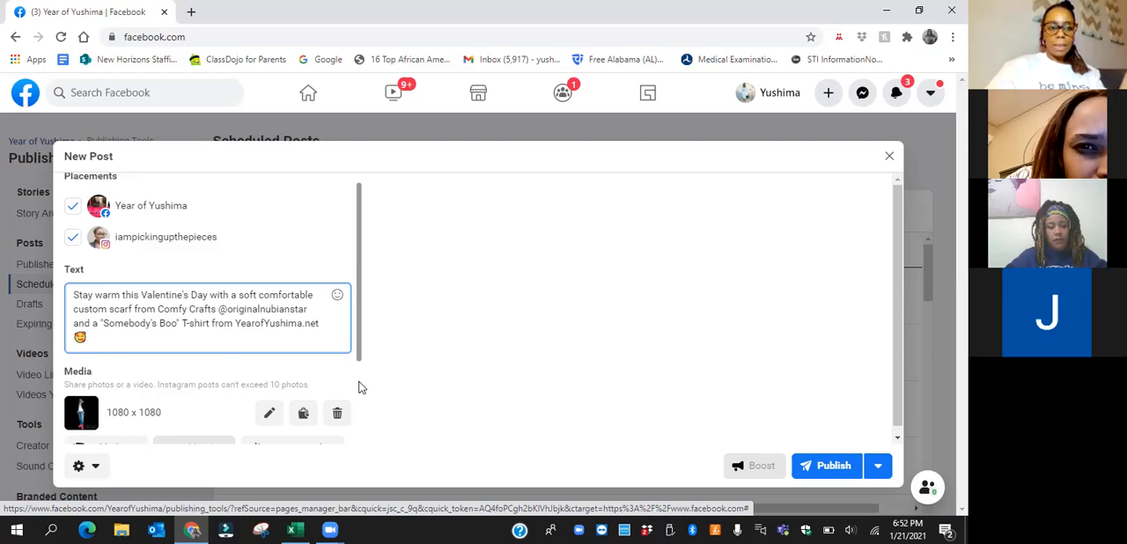
{"action": "scroll", "coordinate": [358, 421], "scroll_direction": "down", "scroll_amount": 1}
{"action": "scroll", "coordinate": [359, 422], "scroll_direction": "down", "scroll_amount": 1}
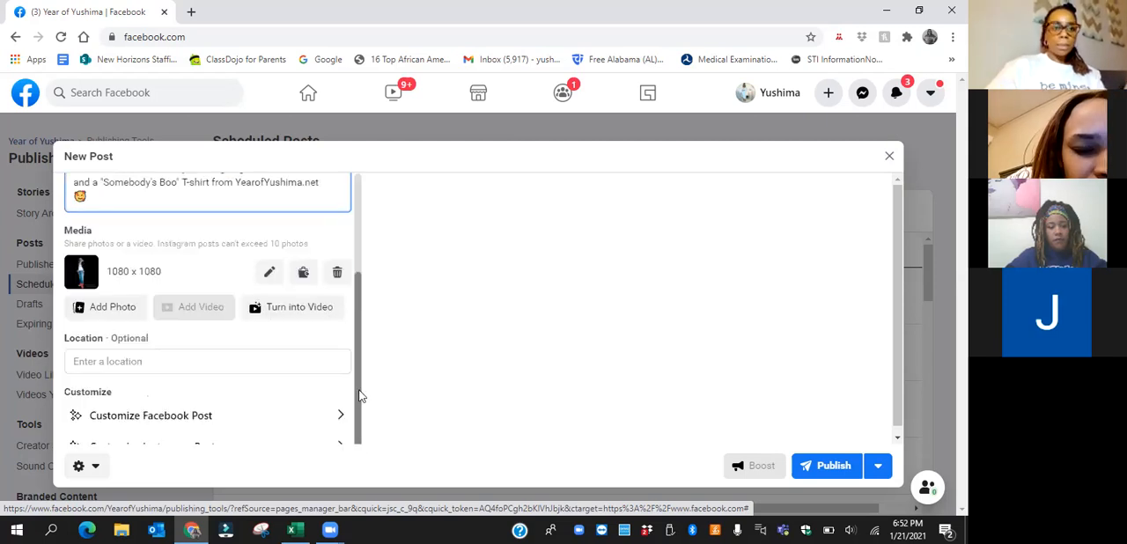
{"action": "scroll", "coordinate": [361, 397], "scroll_direction": "up", "scroll_amount": 1}
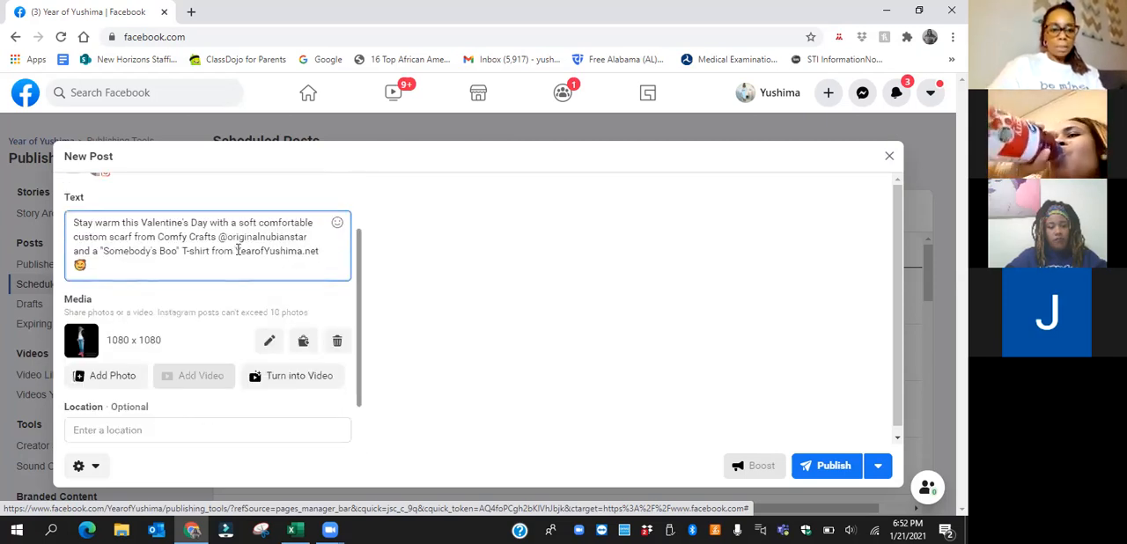
{"action": "type", "text": "h"}
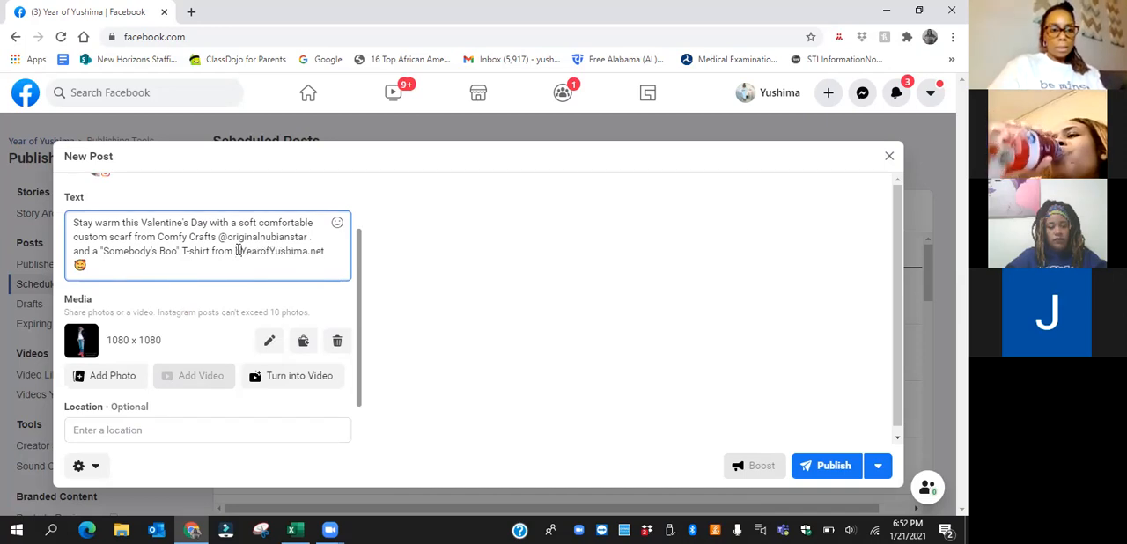
{"action": "type", "text": "ttps://www."}
{"action": "key", "text": "Delete"}
{"action": "type", "text": "yearofYushima.net 🥰"}
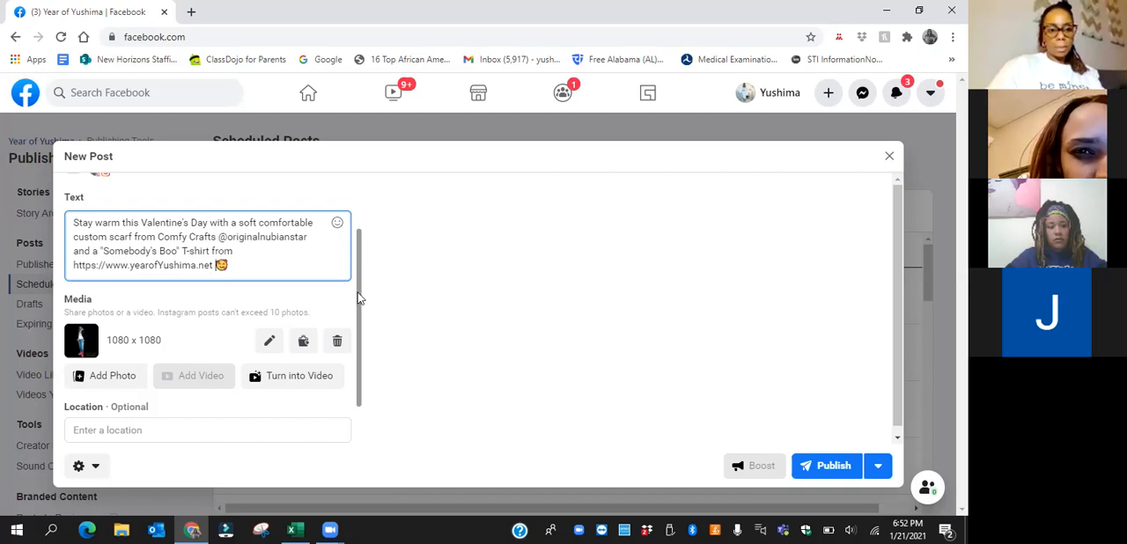
{"action": "scroll", "coordinate": [366, 390], "scroll_direction": "down", "scroll_amount": 1}
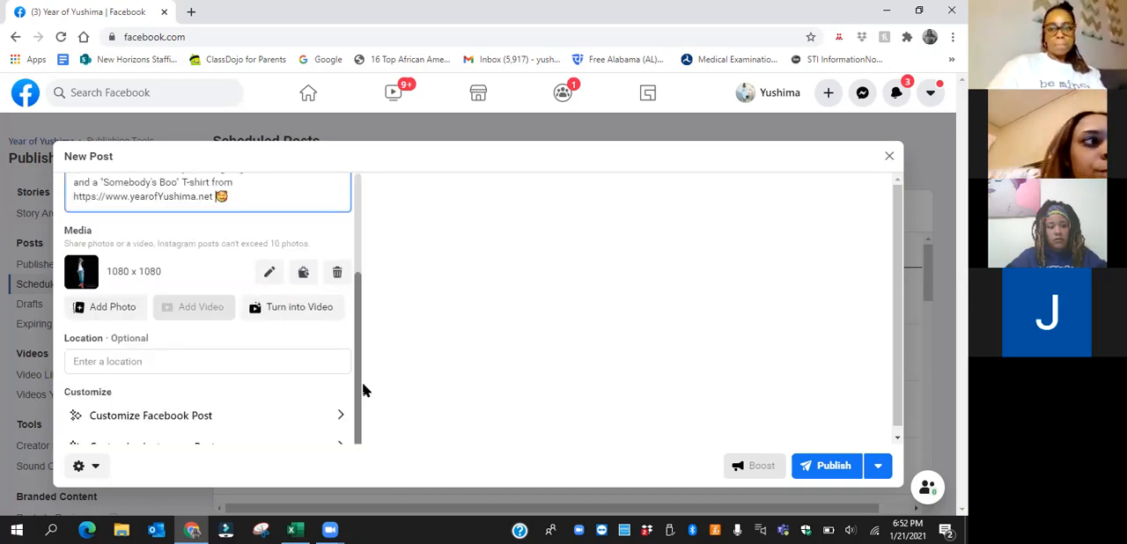
{"action": "scroll", "coordinate": [379, 246], "scroll_direction": "up", "scroll_amount": 2}
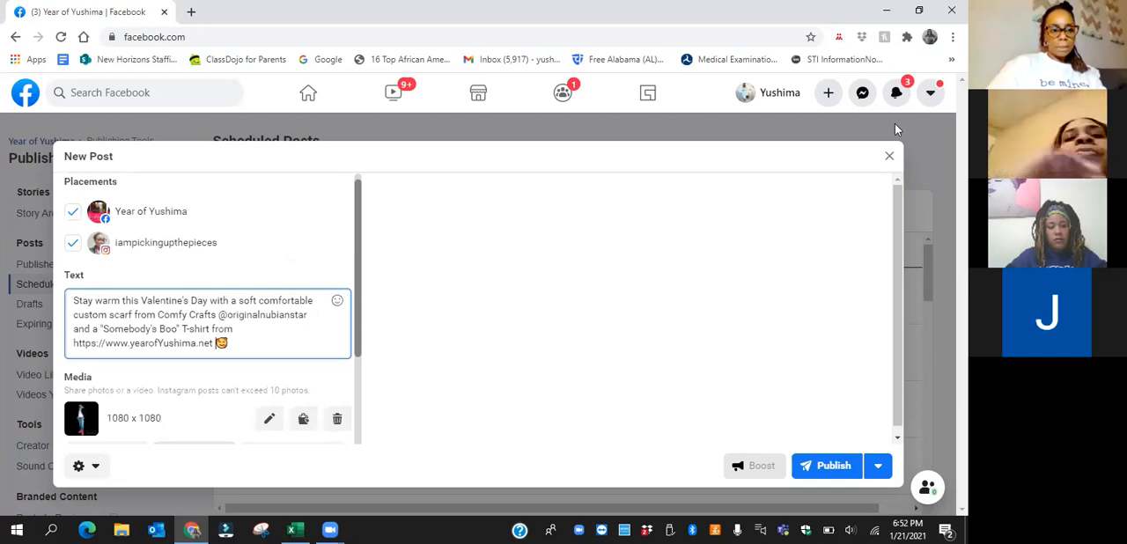
Set the post to be scheduled for January 24, 2021 at 4:00 PM
{"action": "left_click", "coordinate": [877, 473]}
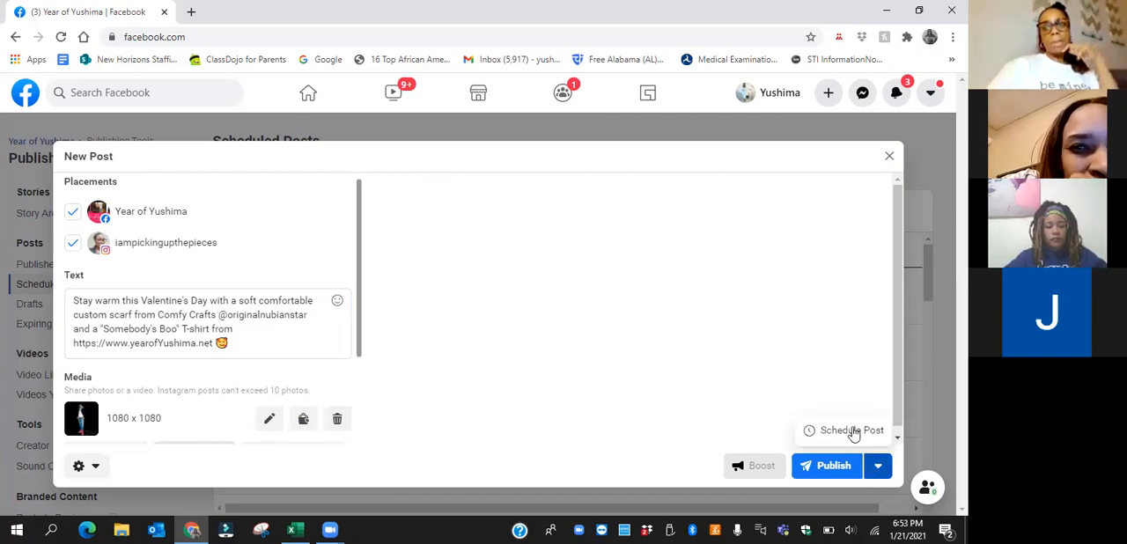
{"action": "left_click", "coordinate": [850, 430]}
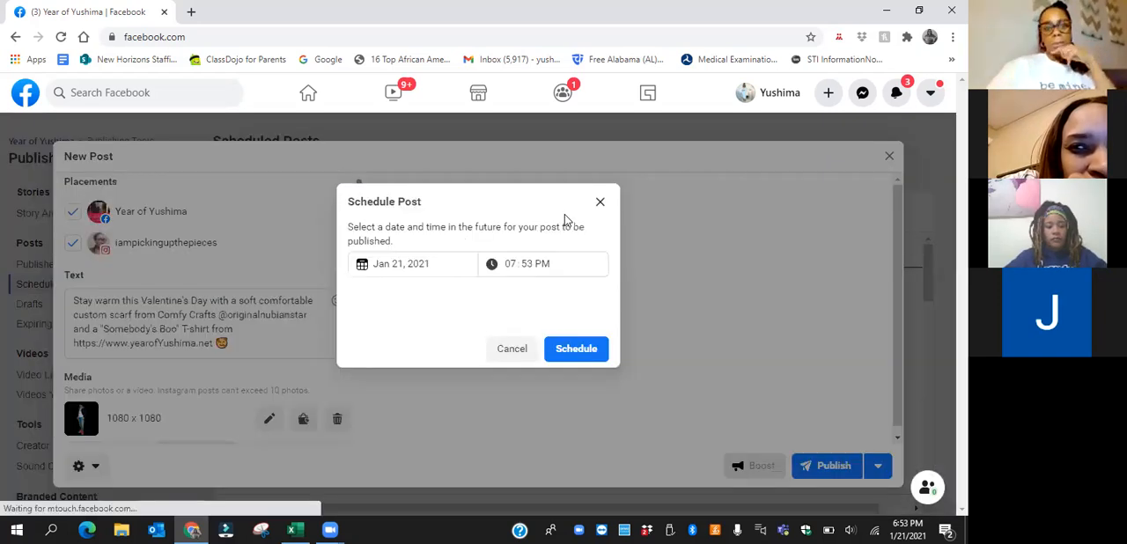
{"action": "left_click", "coordinate": [425, 264]}
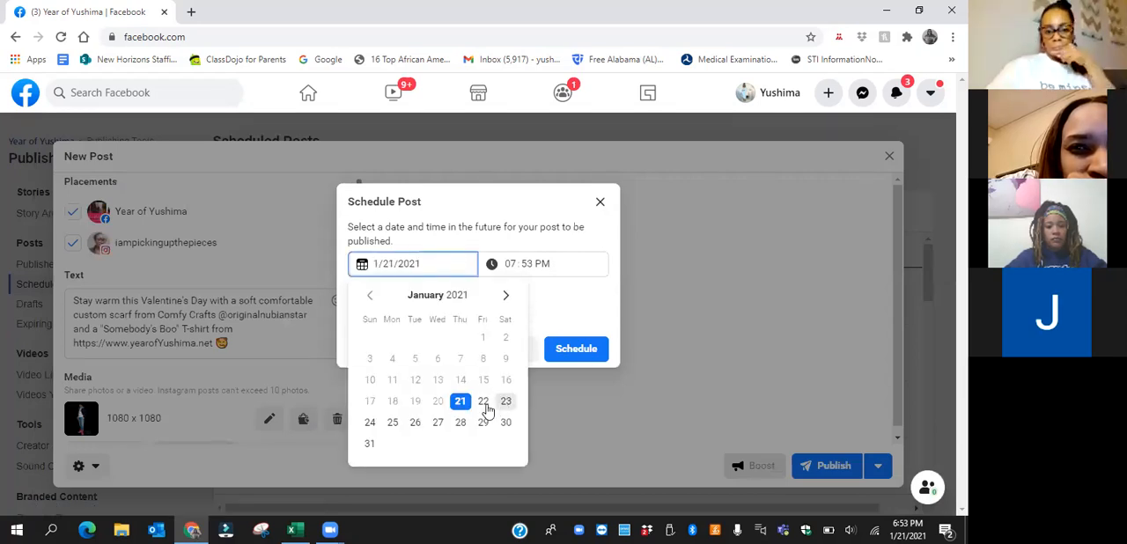
{"action": "left_click", "coordinate": [370, 423]}
{"action": "left_click", "coordinate": [514, 264]}
{"action": "left_click", "coordinate": [513, 262]}
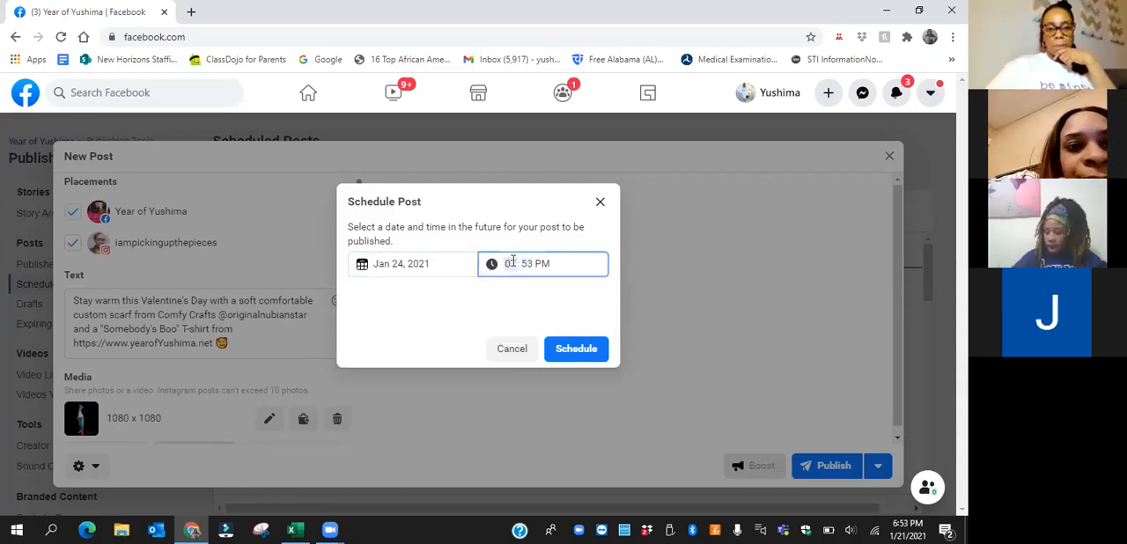
{"action": "type", "text": "400"}
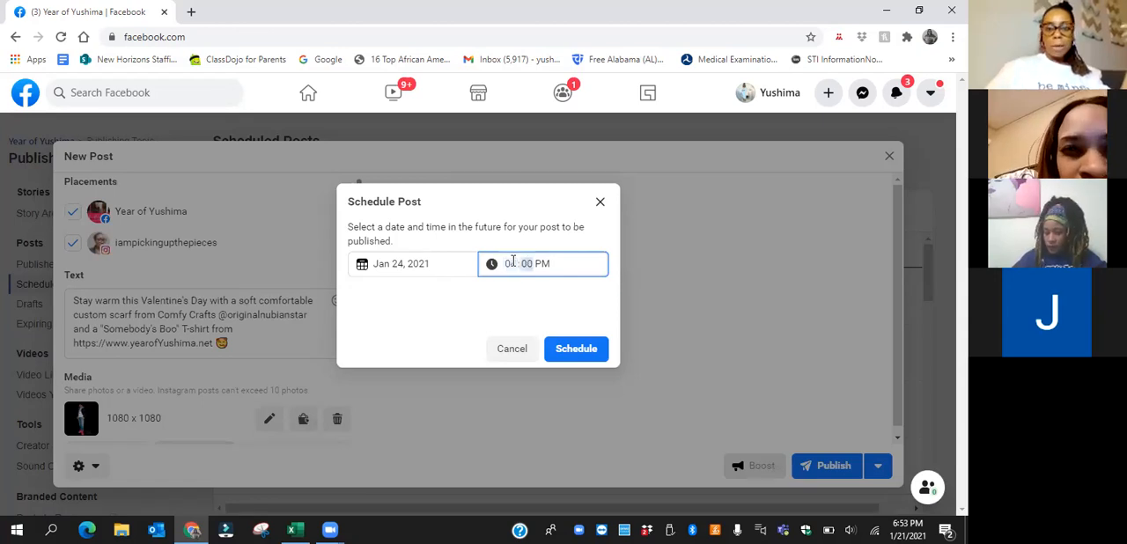
{"action": "left_click", "coordinate": [577, 350]}
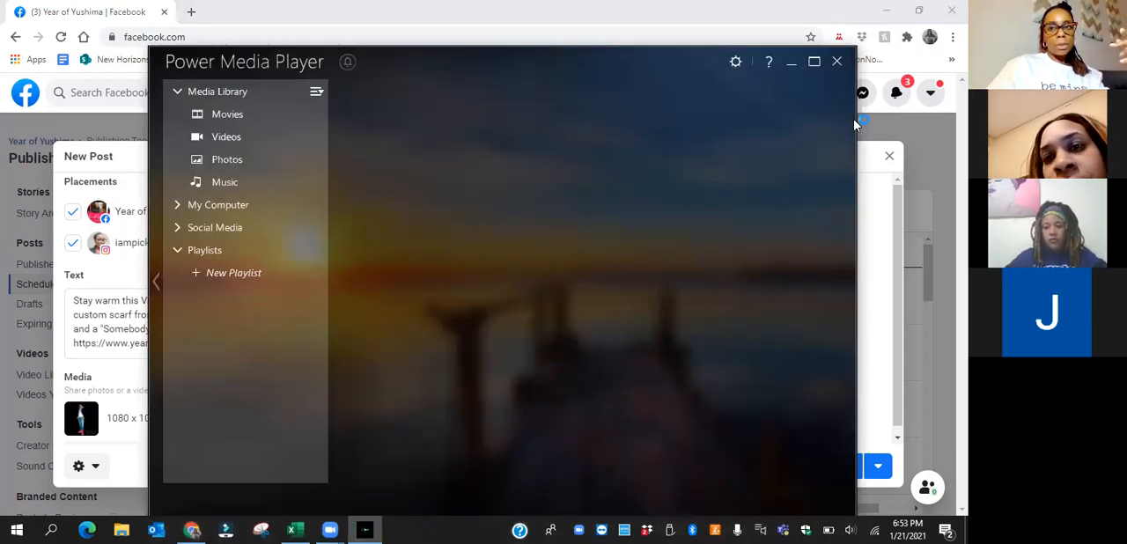
Close the Power Media Player window and submit the Valentine's Day post for scheduling
{"action": "left_click", "coordinate": [836, 63]}
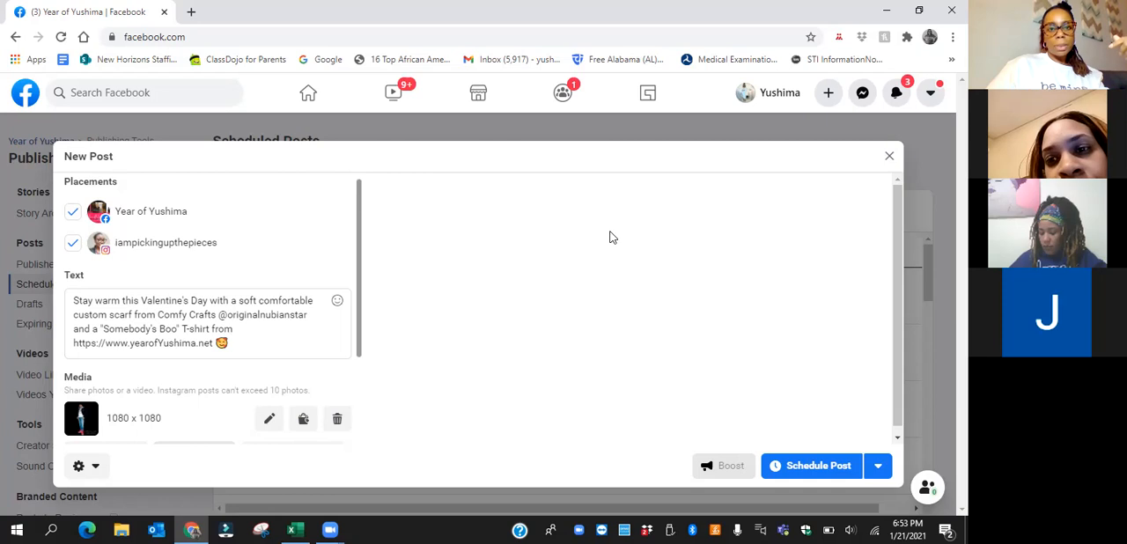
{"action": "left_click", "coordinate": [618, 112]}
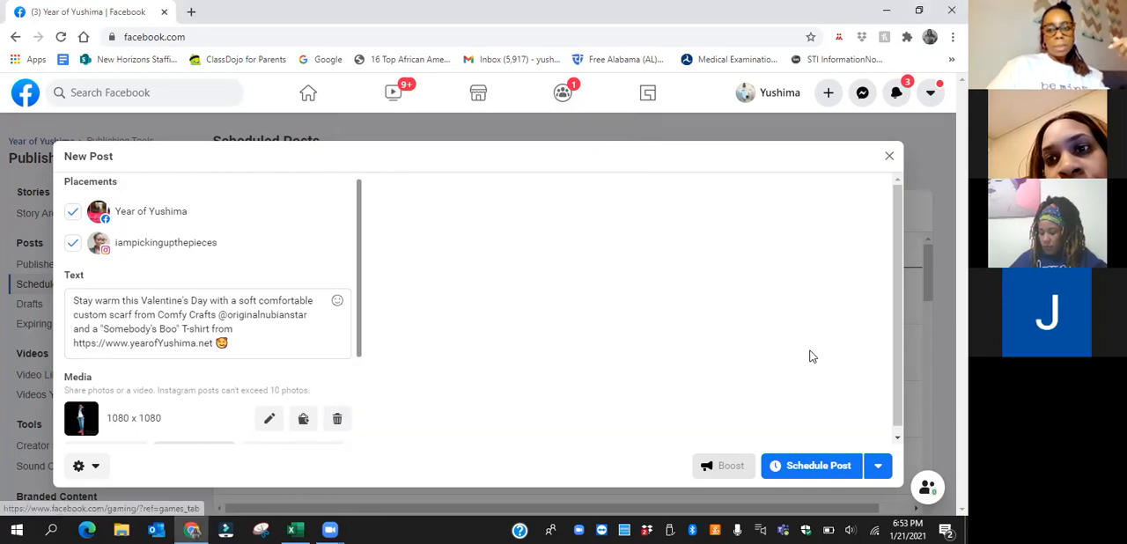
{"action": "left_click", "coordinate": [843, 465]}
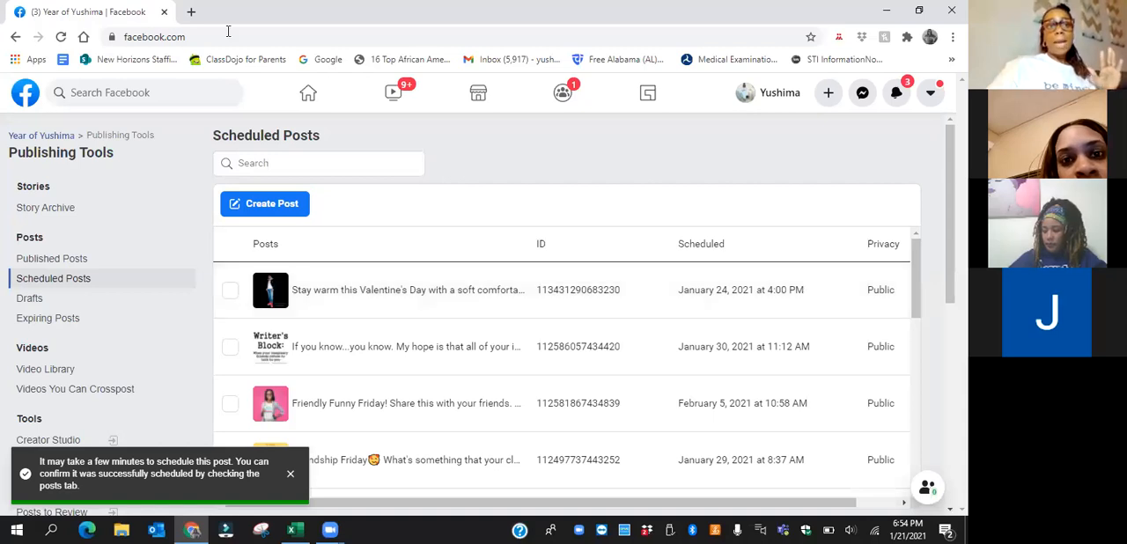
Open YouTube in a new browser tab
{"action": "key", "text": "ctrl+t"}
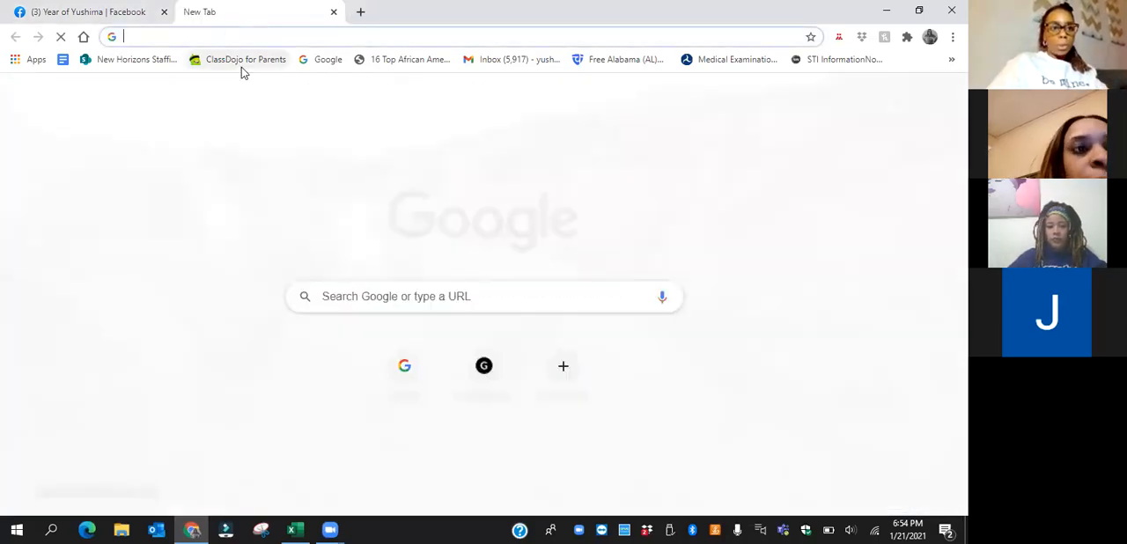
{"action": "type", "text": "youtr"}
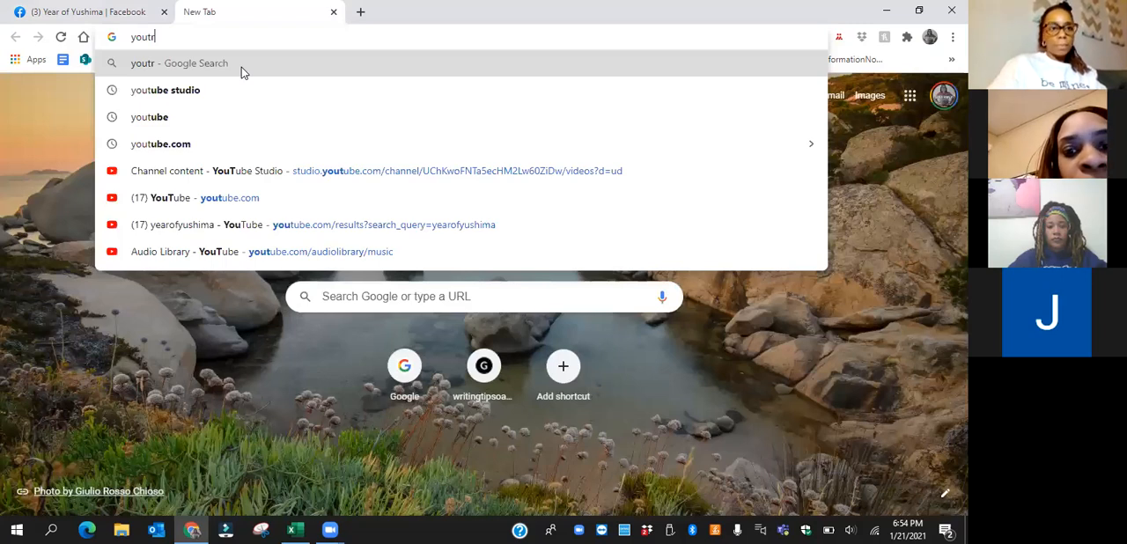
{"action": "left_click", "coordinate": [317, 143]}
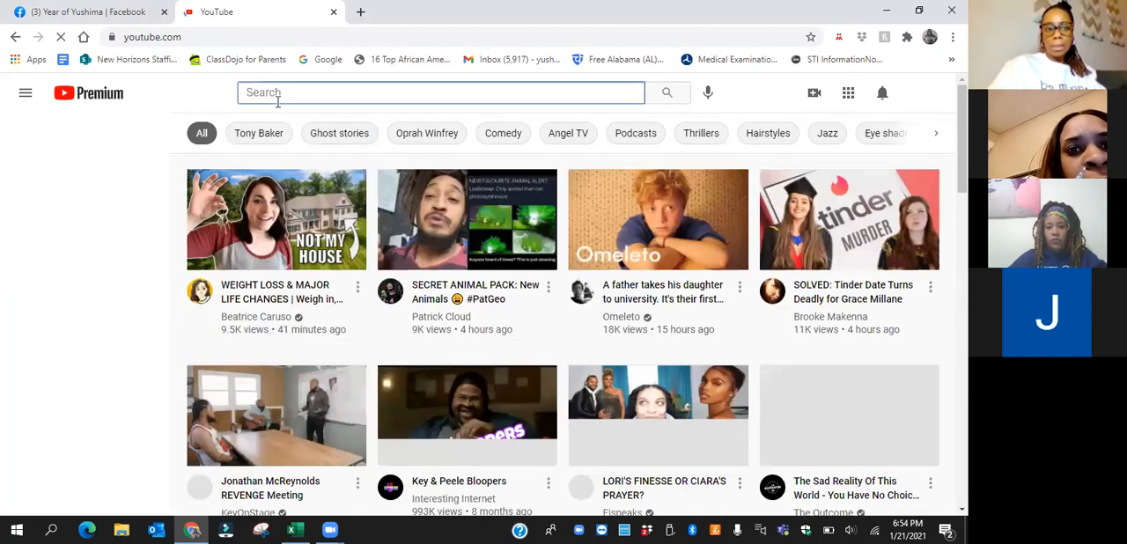
{"action": "left_click", "coordinate": [277, 92]}
{"action": "type", "text": "ceci'sink"}
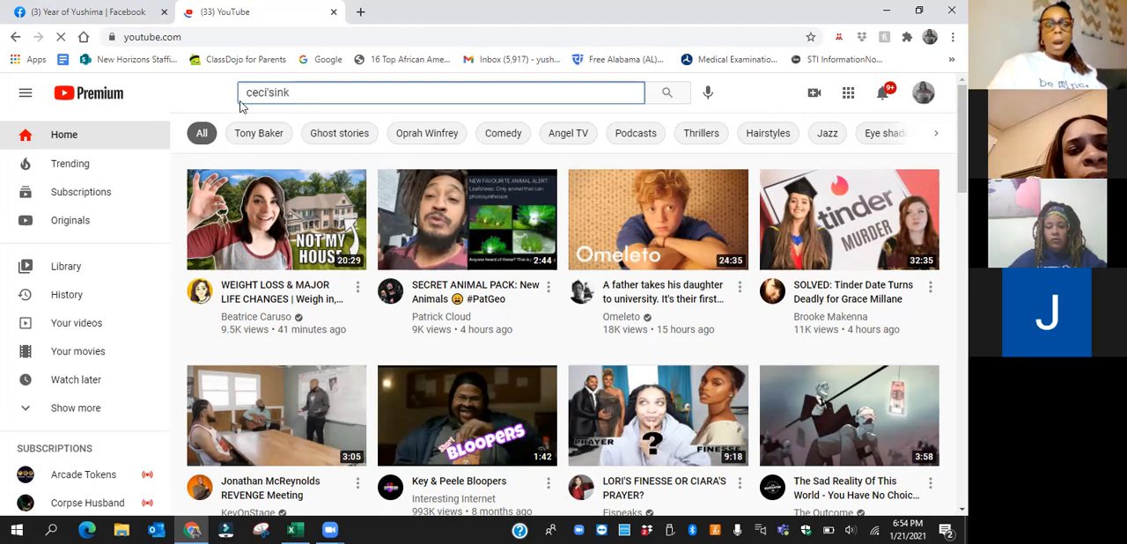
Replace the YouTube search text with yearofyushima and run the search
{"action": "key", "text": "ctrl+a"}
{"action": "type", "text": "y"}
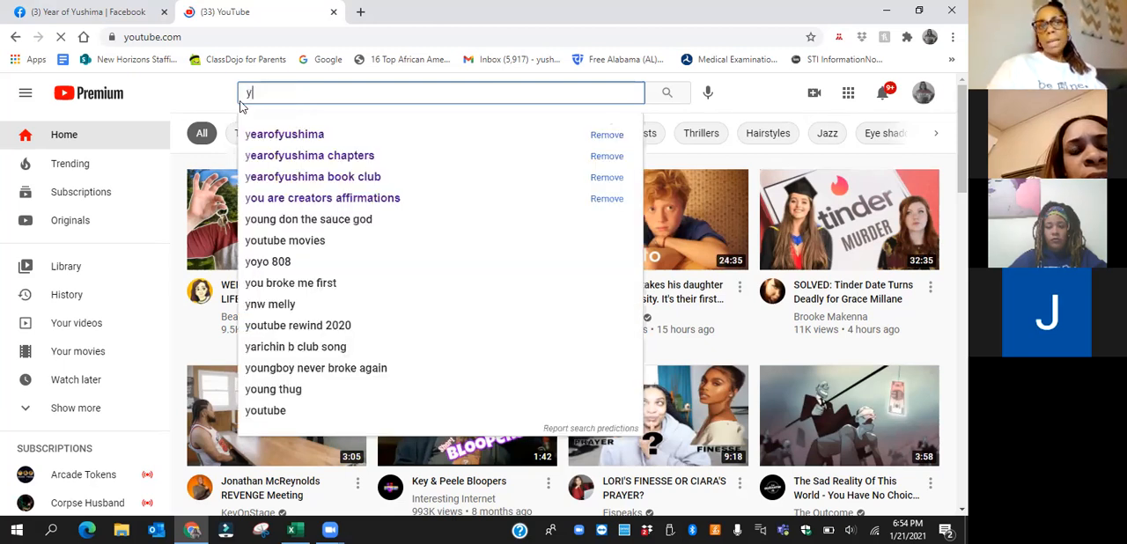
{"action": "type", "text": "e"}
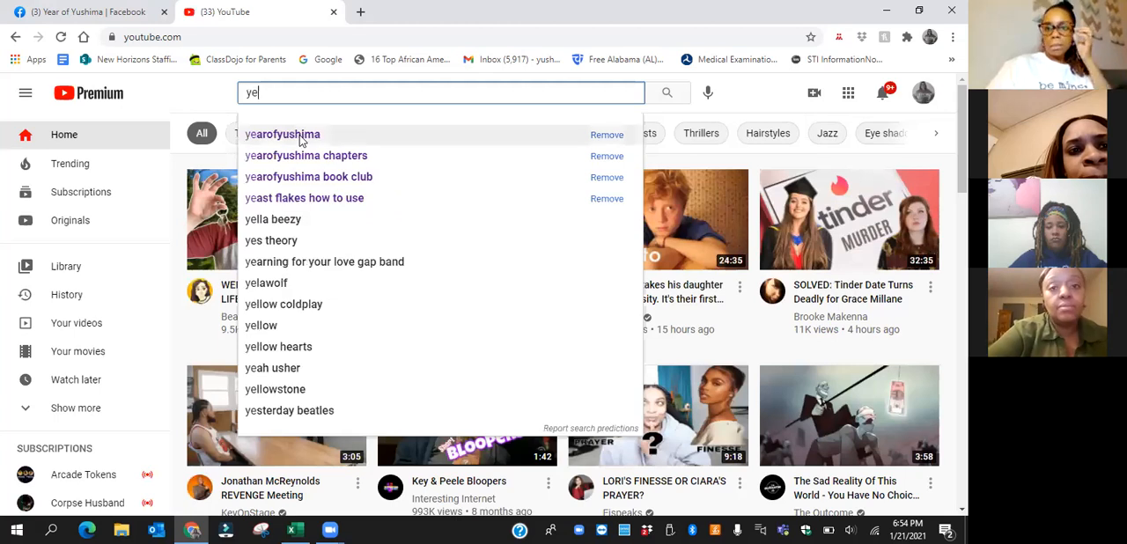
{"action": "left_click", "coordinate": [298, 136]}
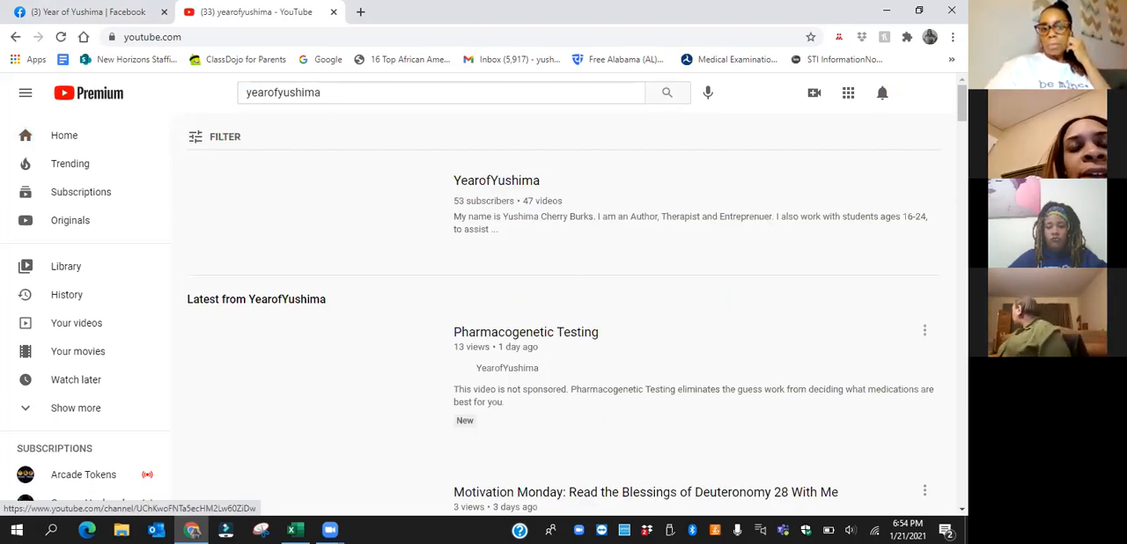
Find the Chapters "Chapter 3" discussion video in the search results, open it and pause playback
{"action": "scroll", "coordinate": [564, 308], "scroll_direction": "down", "scroll_amount": 1}
{"action": "scroll", "coordinate": [563, 313], "scroll_direction": "down", "scroll_amount": 1}
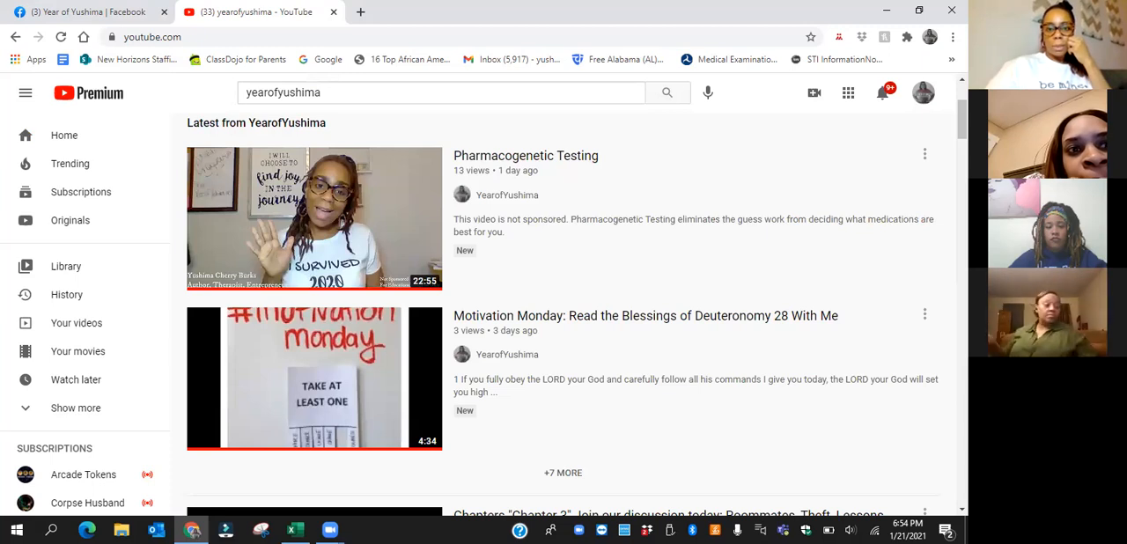
{"action": "scroll", "coordinate": [563, 313], "scroll_direction": "down", "scroll_amount": 2}
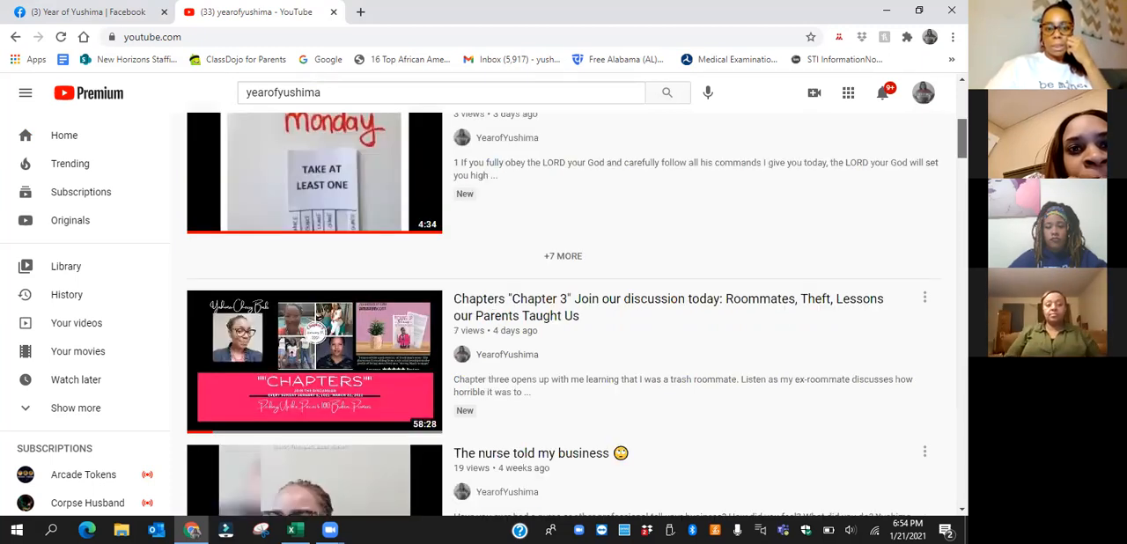
{"action": "scroll", "coordinate": [563, 313], "scroll_direction": "down", "scroll_amount": 2}
{"action": "scroll", "coordinate": [564, 314], "scroll_direction": "down", "scroll_amount": 1}
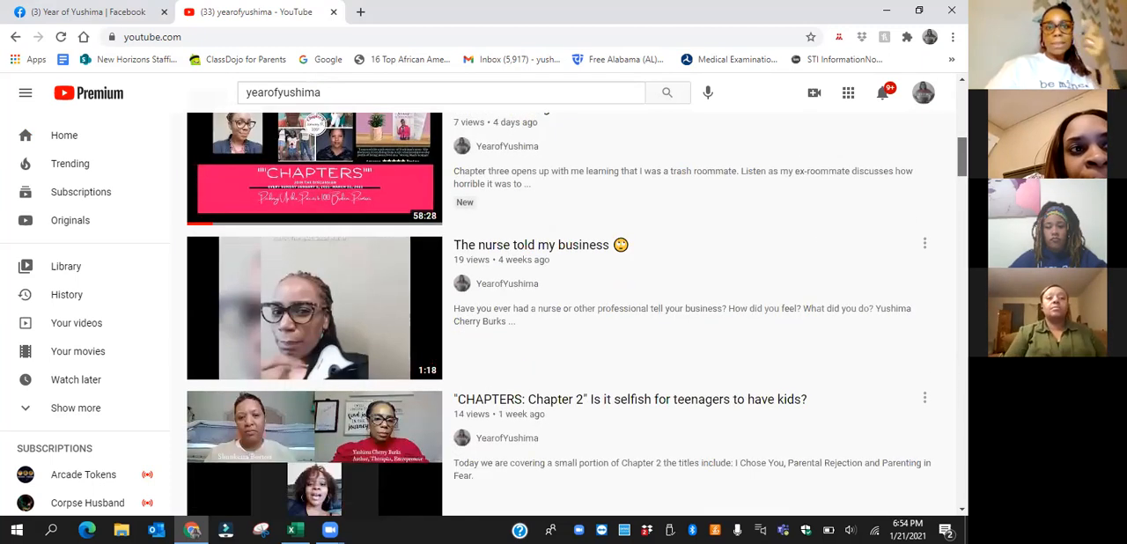
{"action": "scroll", "coordinate": [825, 238], "scroll_direction": "up", "scroll_amount": 2}
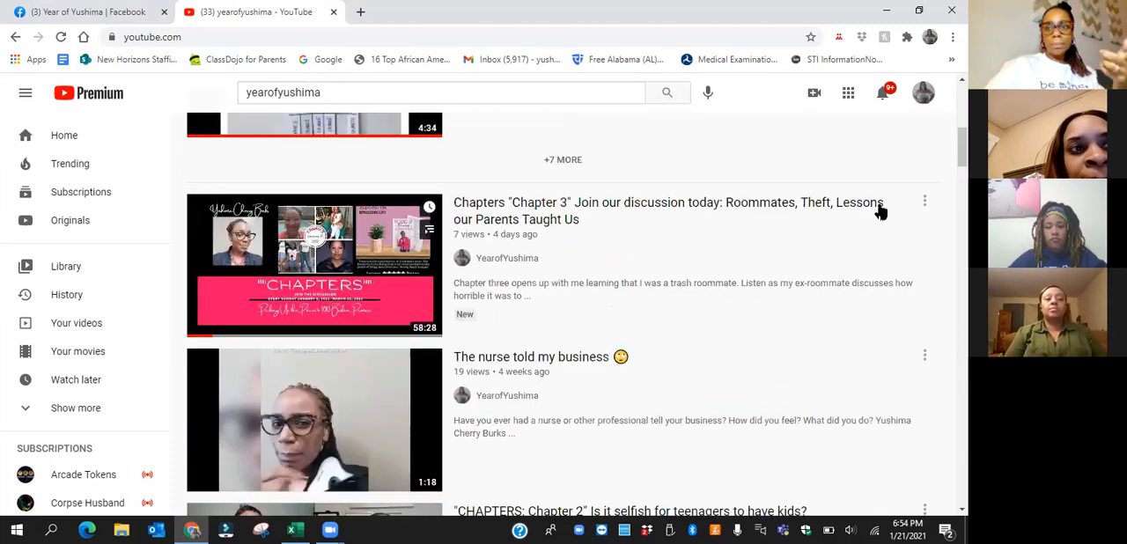
{"action": "left_click", "coordinate": [923, 205]}
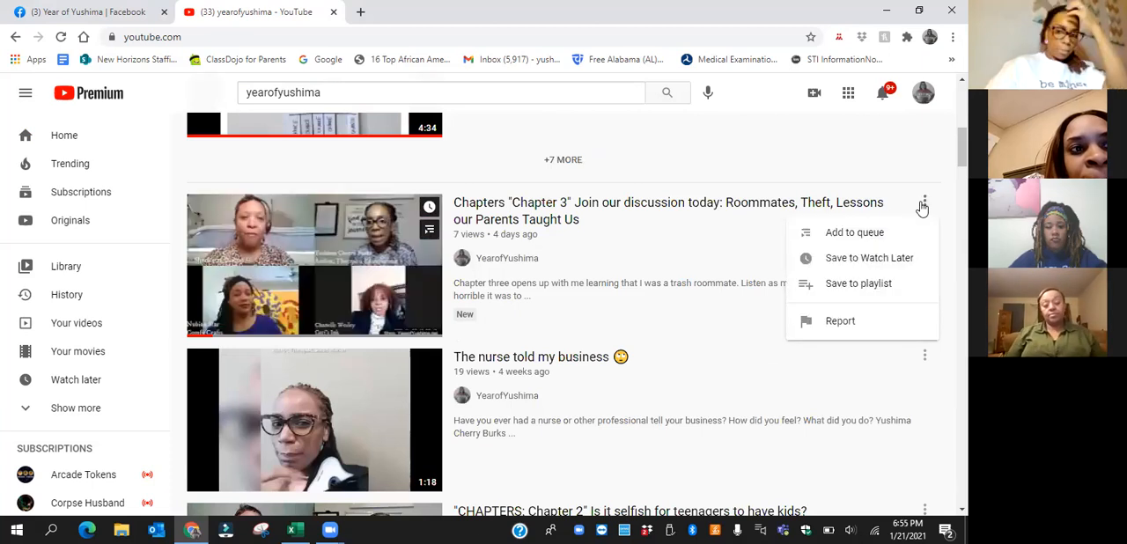
{"action": "left_click", "coordinate": [435, 277]}
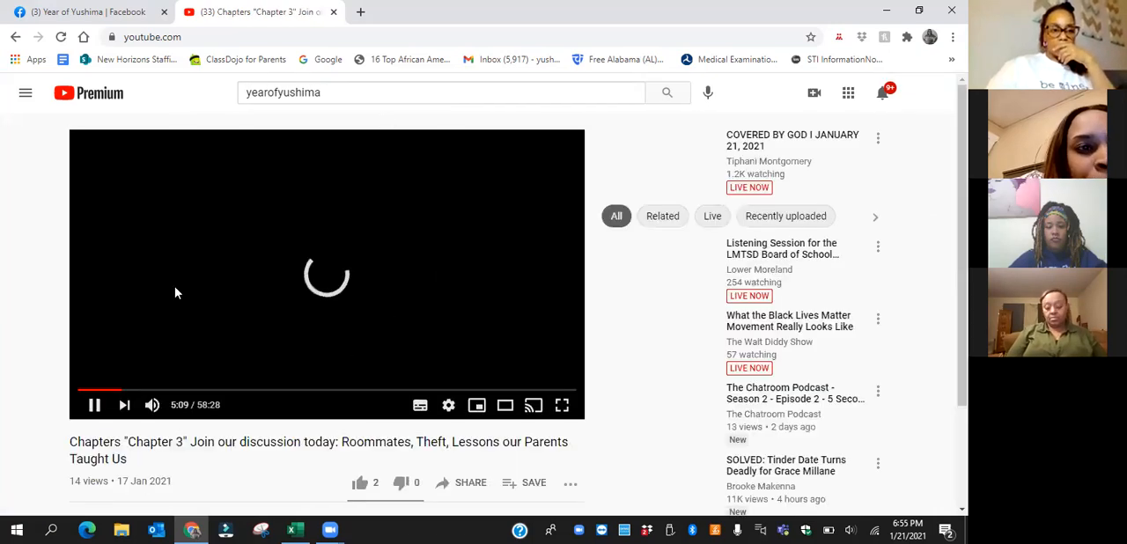
{"action": "left_click", "coordinate": [97, 405]}
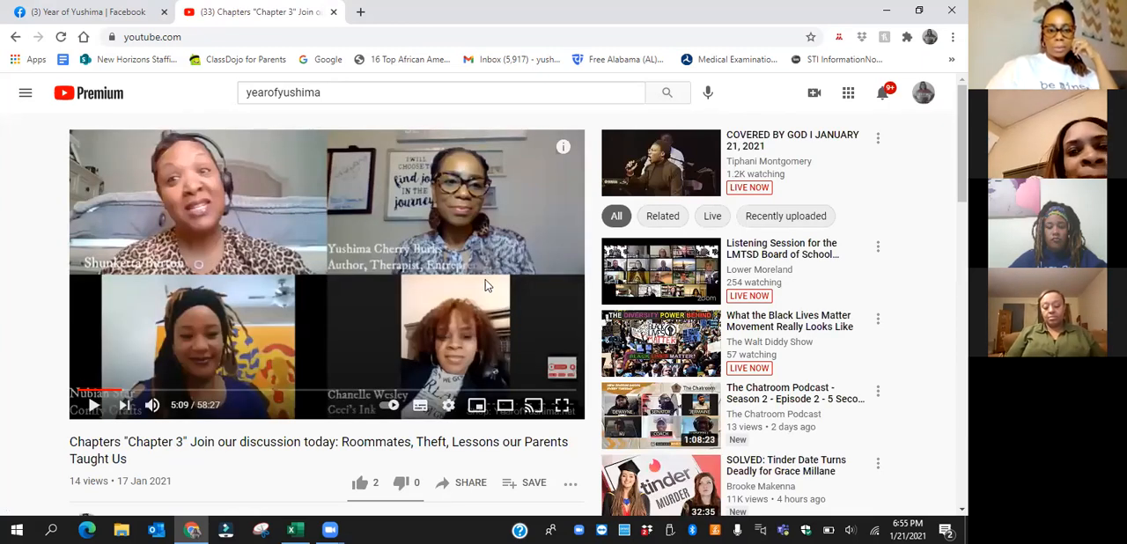
Copy the share link of the Chapters "Chapter 3" video
{"action": "scroll", "coordinate": [474, 436], "scroll_direction": "down", "scroll_amount": 1}
{"action": "left_click", "coordinate": [473, 434]}
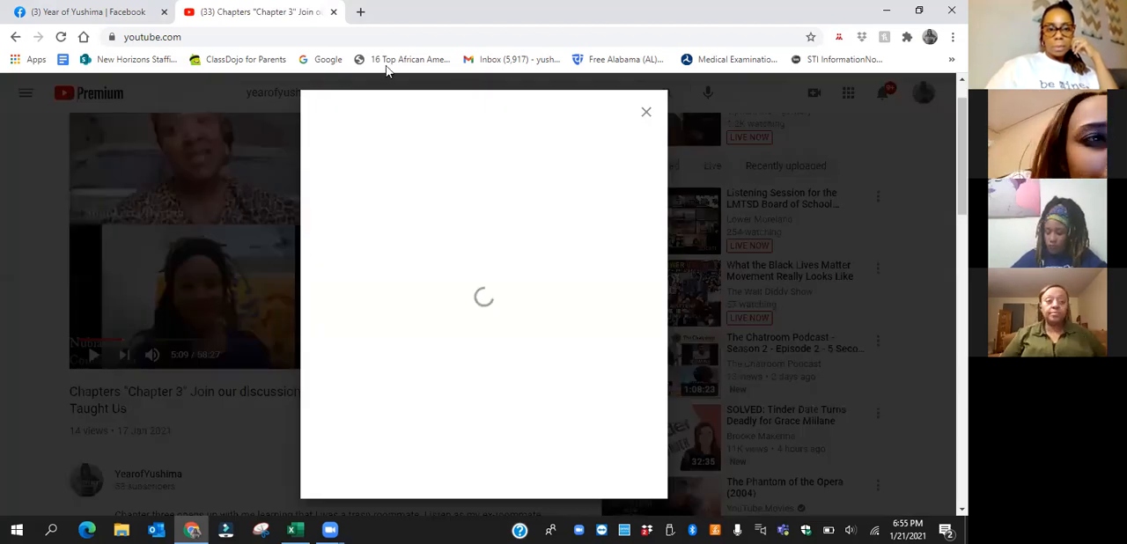
{"action": "left_click", "coordinate": [617, 328]}
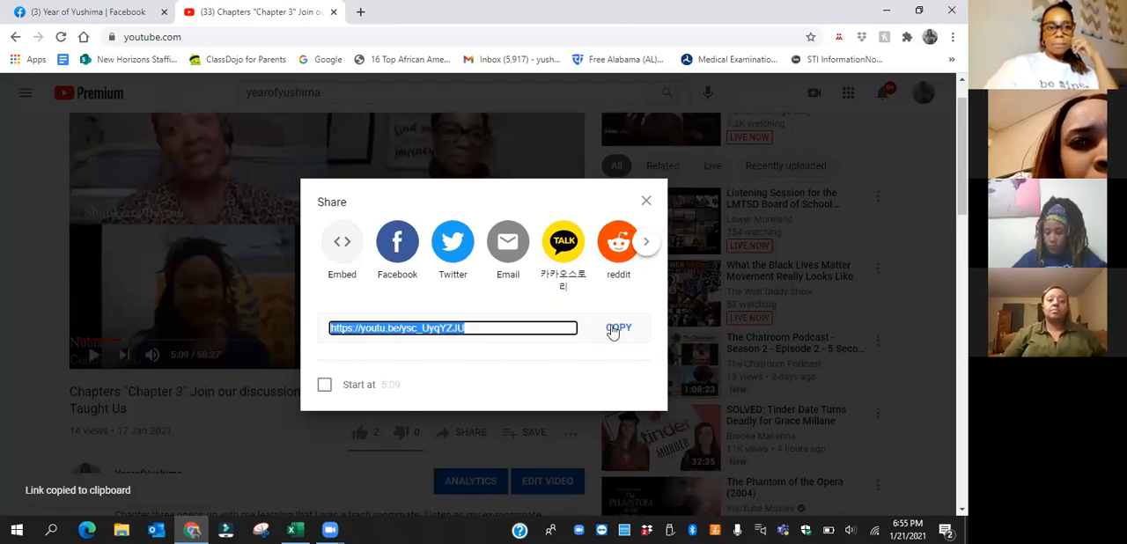
Switch back to Facebook Publishing Tools and start a new post ready for text entry
{"action": "left_click", "coordinate": [82, 12]}
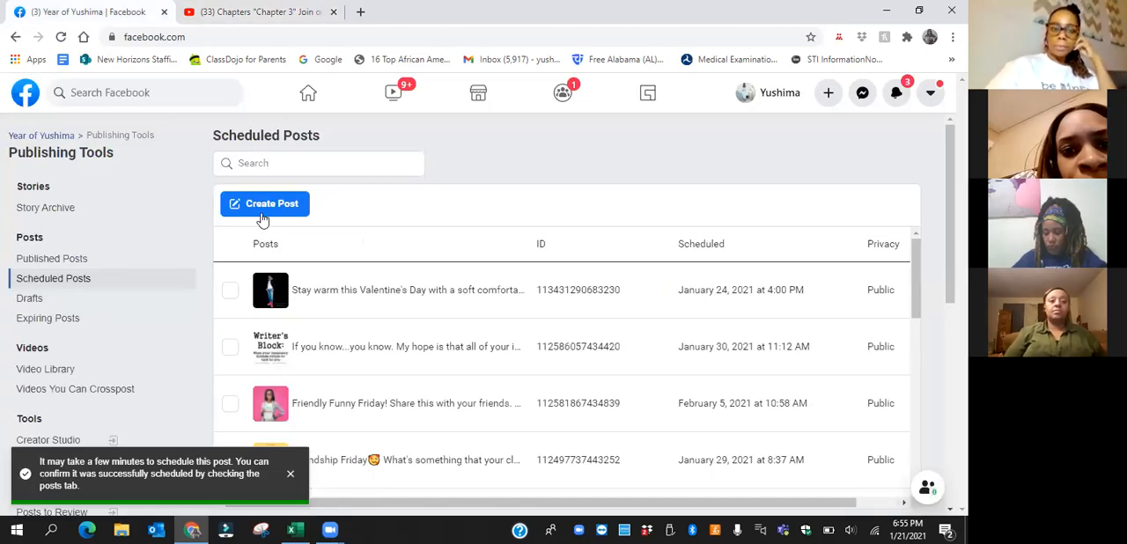
{"action": "left_click", "coordinate": [264, 208]}
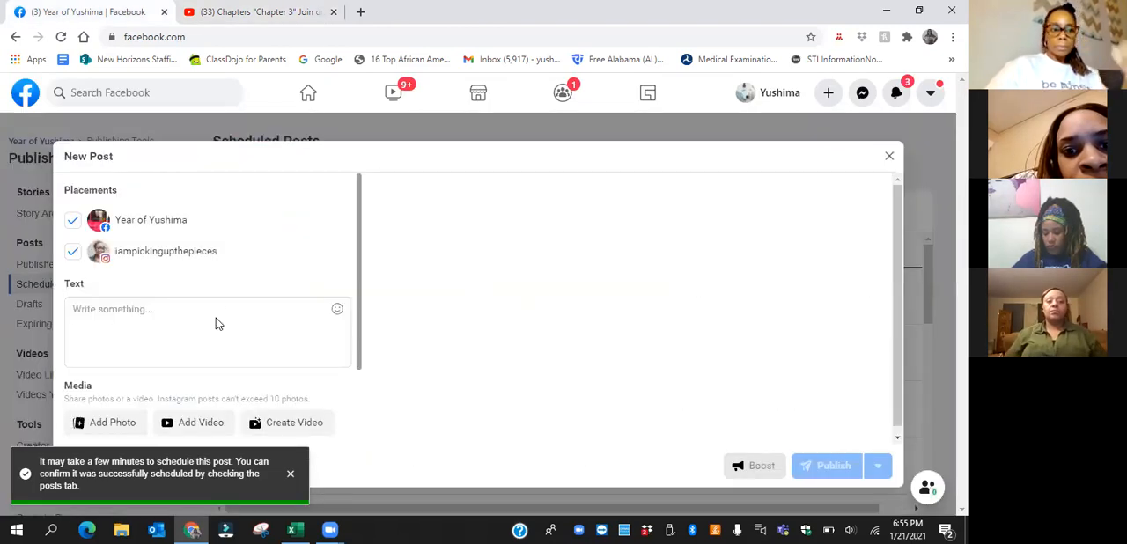
{"action": "left_click", "coordinate": [217, 325]}
Begin the new post's text with the question "Did y'all see this episode of Chapters yet?"
{"action": "type", "text": "Did dy"}
{"action": "key", "text": "BackSpace"}
{"action": "key", "text": "BackSpace"}
{"action": "type", "text": "y'all see"}
{"action": "type", "text": "Chap"}
{"action": "key", "text": "BackSpace"}
{"action": "key", "text": "BackSpace"}
{"action": "key", "text": "BackSpace"}
{"action": "key", "text": "BackSpace"}
{"action": "type", "text": "this epidode of Chapters yet?"}
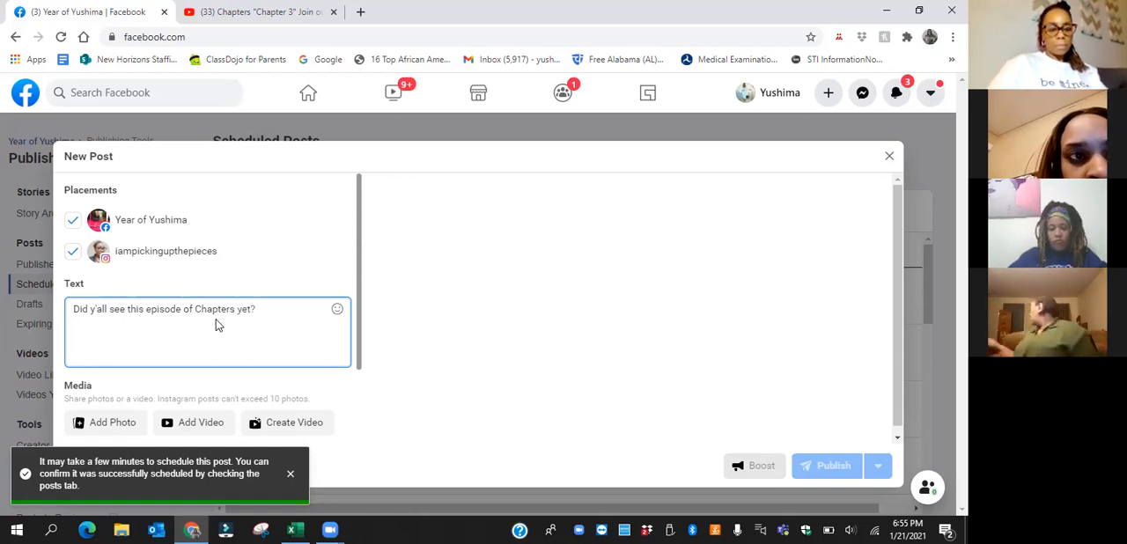
{"action": "type", "text": " Check it ou and"}
Continue the post text after the opening question with "Check it out and tell us what you think."
{"action": "key", "text": "BackSpace"}
{"action": "key", "text": "BackSpace"}
{"action": "key", "text": "BackSpace"}
{"action": "key", "text": "BackSpace"}
{"action": "type", "text": "t and tell us wht yo"}
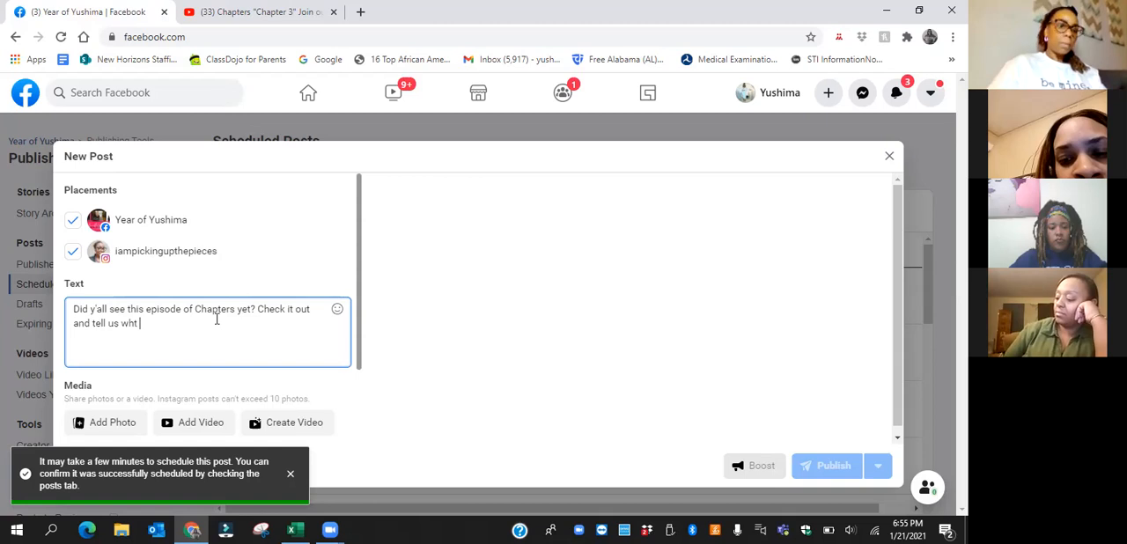
{"action": "key", "text": "BackSpace"}
{"action": "key", "text": "BackSpace"}
{"action": "key", "text": "BackSpace"}
{"action": "key", "text": "BackSpace"}
{"action": "type", "text": "at you think"}
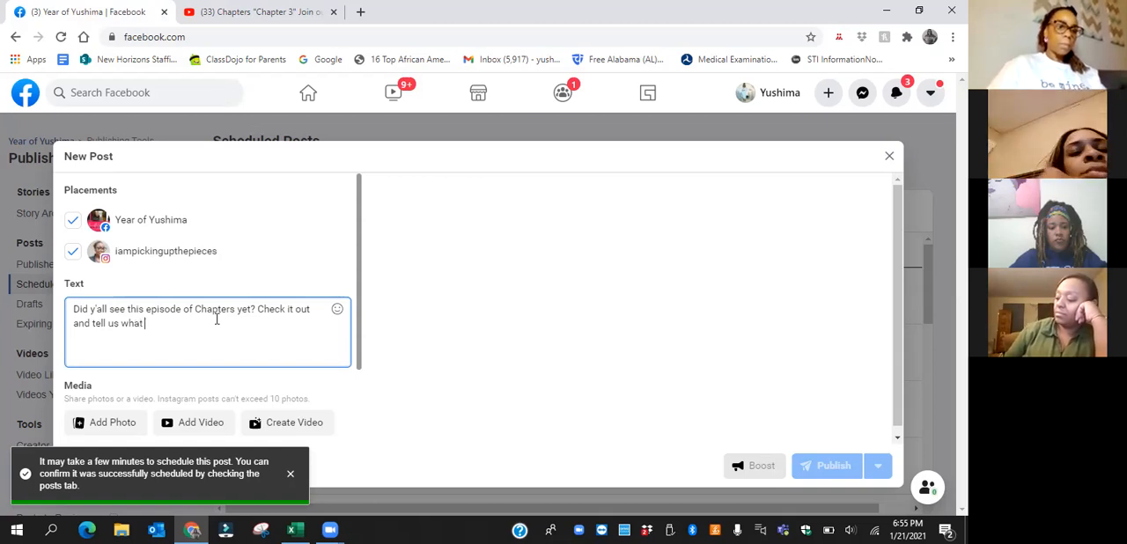
{"action": "type", "text": "."}
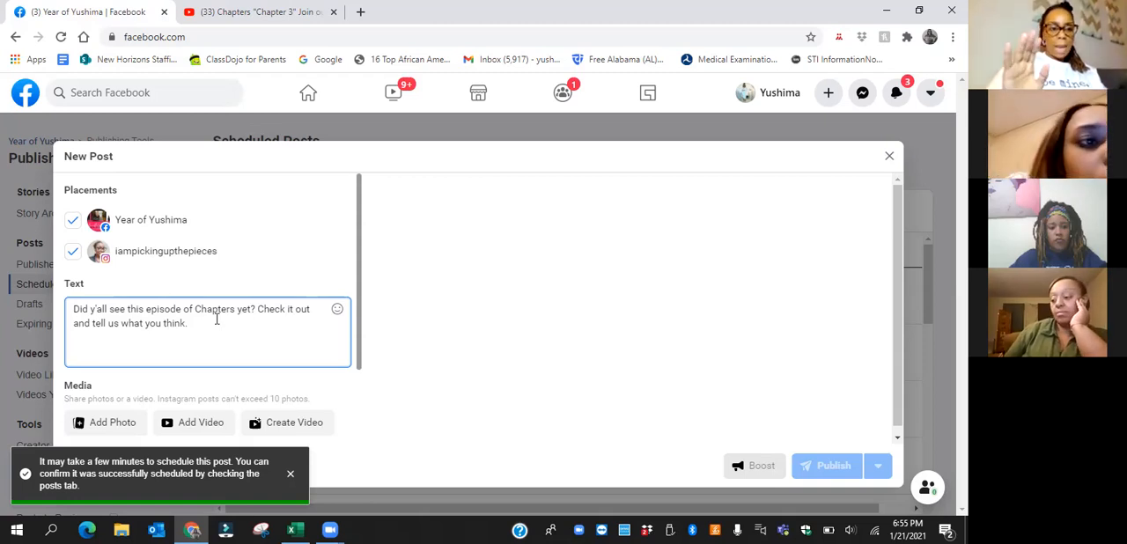
Paste the copied YouTube video link below the post text, separated from it by a blank line
{"action": "key", "text": "Return"}
{"action": "key", "text": "ctrl+v"}
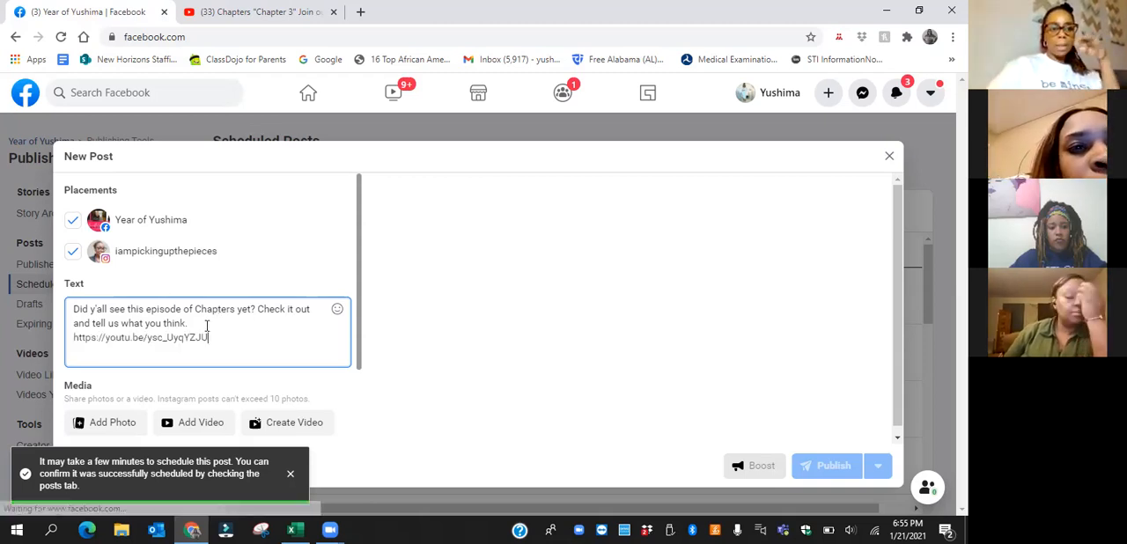
{"action": "left_click", "coordinate": [202, 326]}
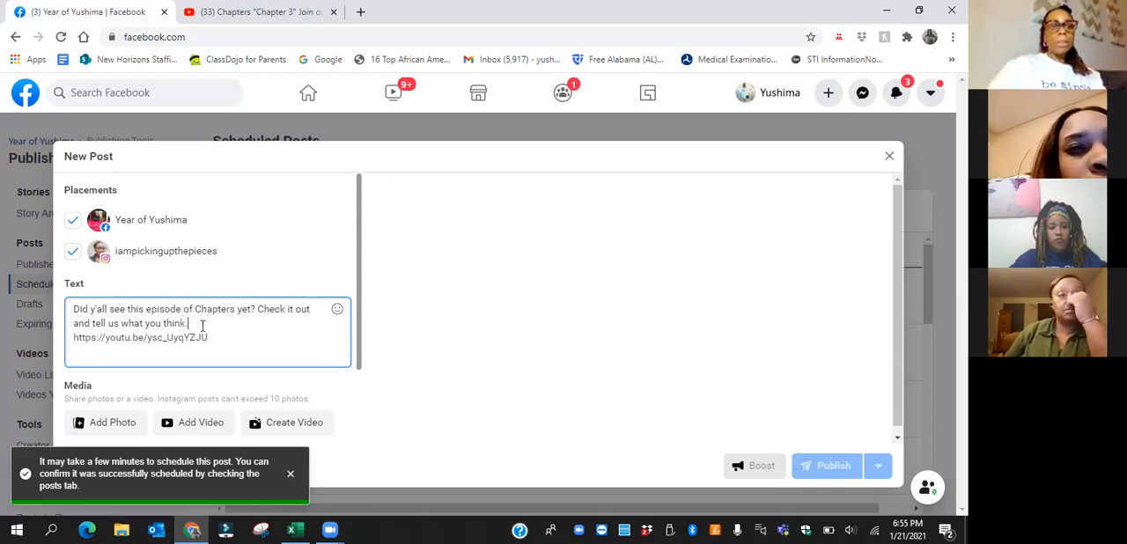
{"action": "key", "text": "Return"}
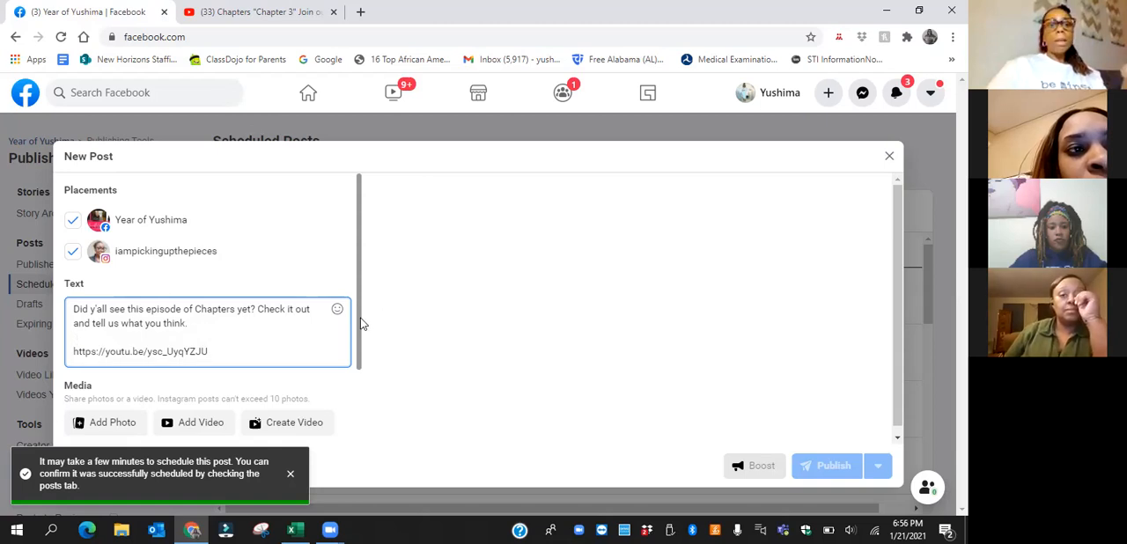
Attach the photo "Copy of Banner (3).jpg" from the Downloads folder to the post
{"action": "scroll", "coordinate": [365, 366], "scroll_direction": "down", "scroll_amount": 2}
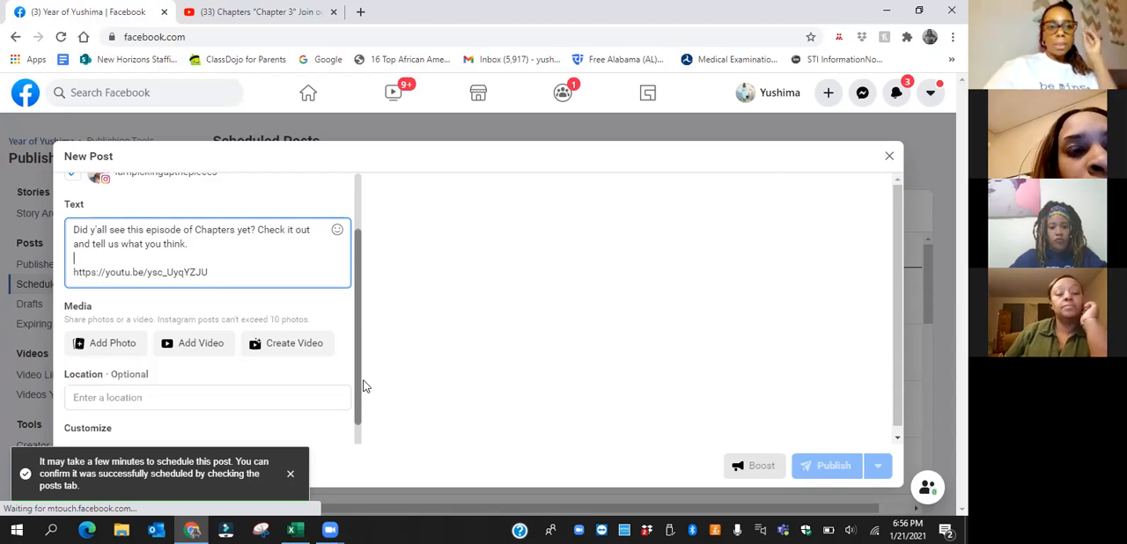
{"action": "scroll", "coordinate": [365, 387], "scroll_direction": "down", "scroll_amount": 1}
{"action": "scroll", "coordinate": [363, 419], "scroll_direction": "down", "scroll_amount": 1}
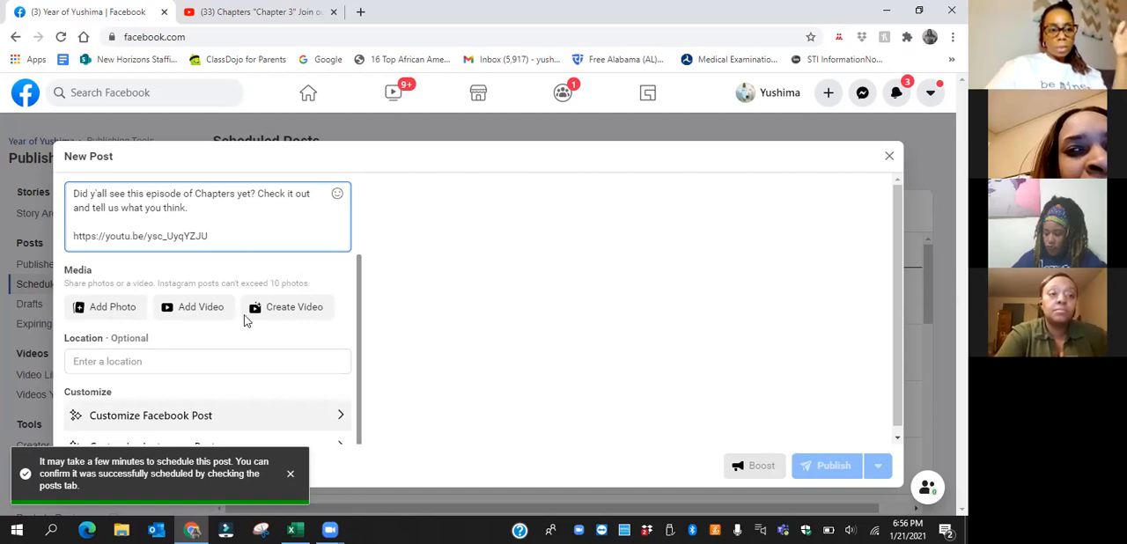
{"action": "left_click", "coordinate": [120, 313]}
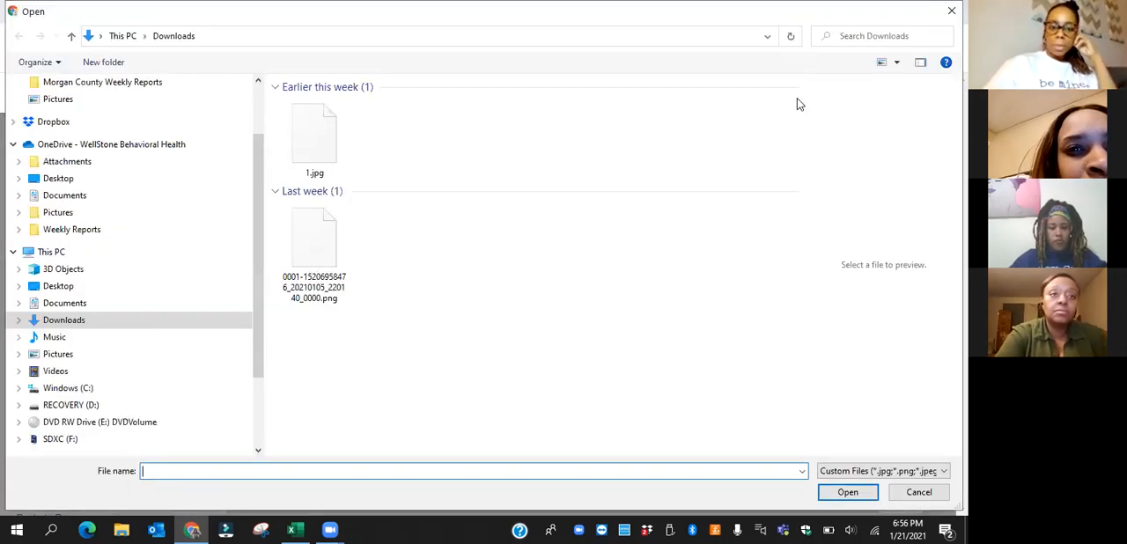
{"action": "left_click_drag", "start_coordinate": [796, 110], "coordinate": [803, 371]}
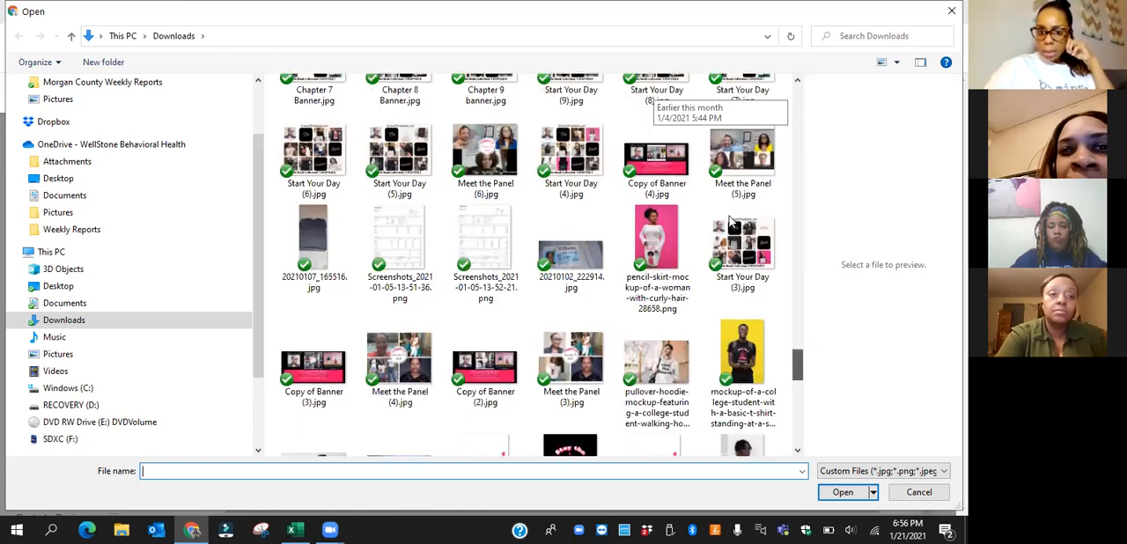
{"action": "double_click", "coordinate": [321, 374]}
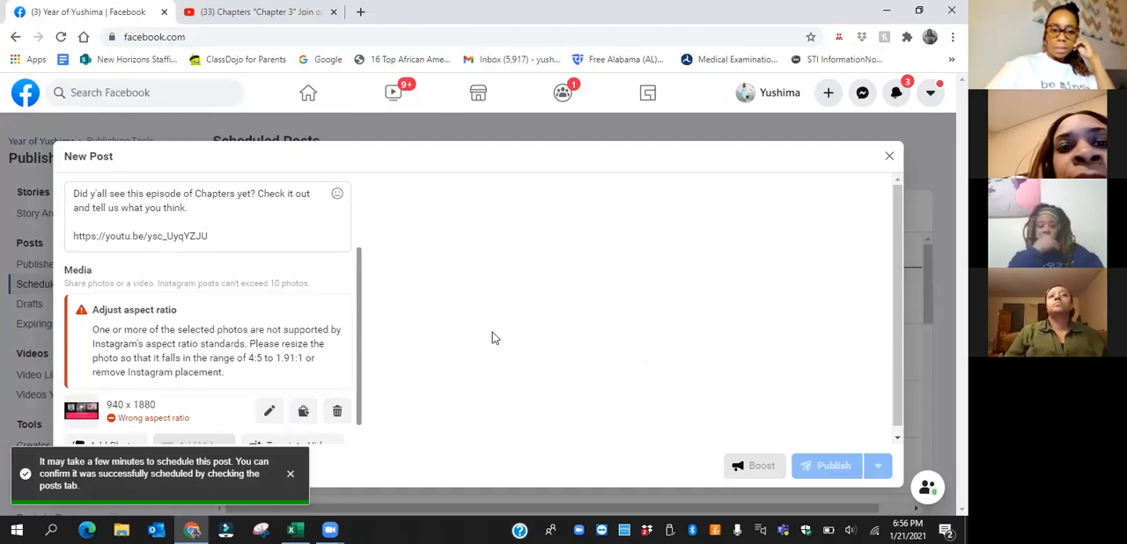
Crop the attached banner photo to the Horizontal 1.91:1 ratio and save the edit
{"action": "left_click", "coordinate": [269, 412]}
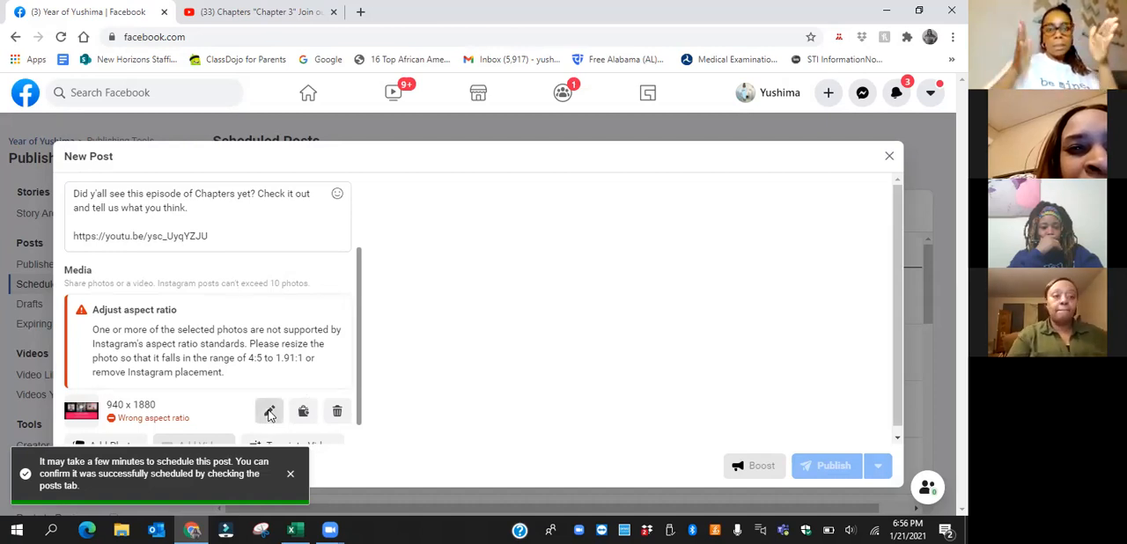
{"action": "left_click", "coordinate": [290, 476]}
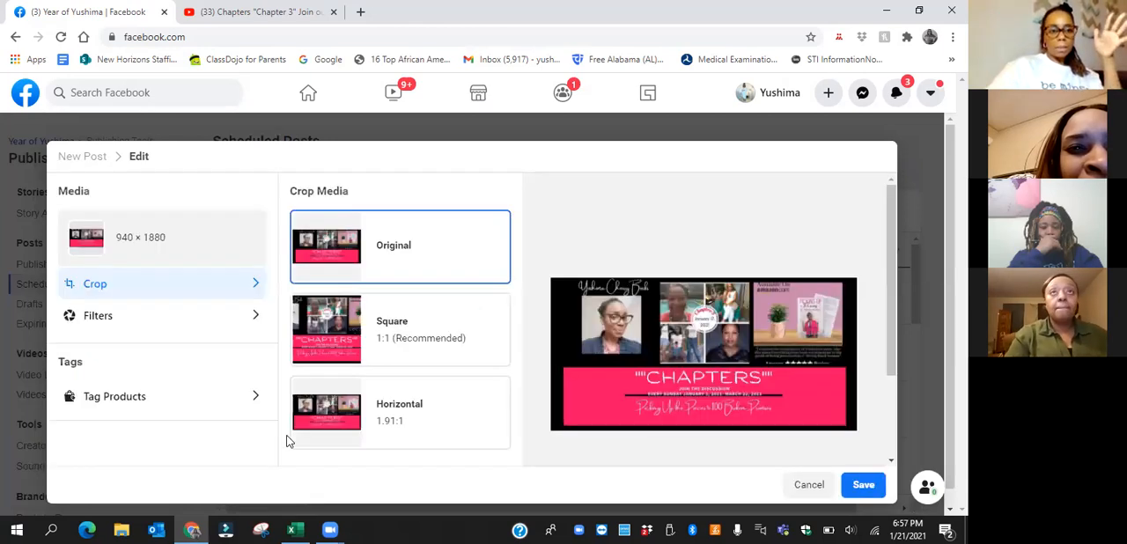
{"action": "left_click", "coordinate": [340, 346]}
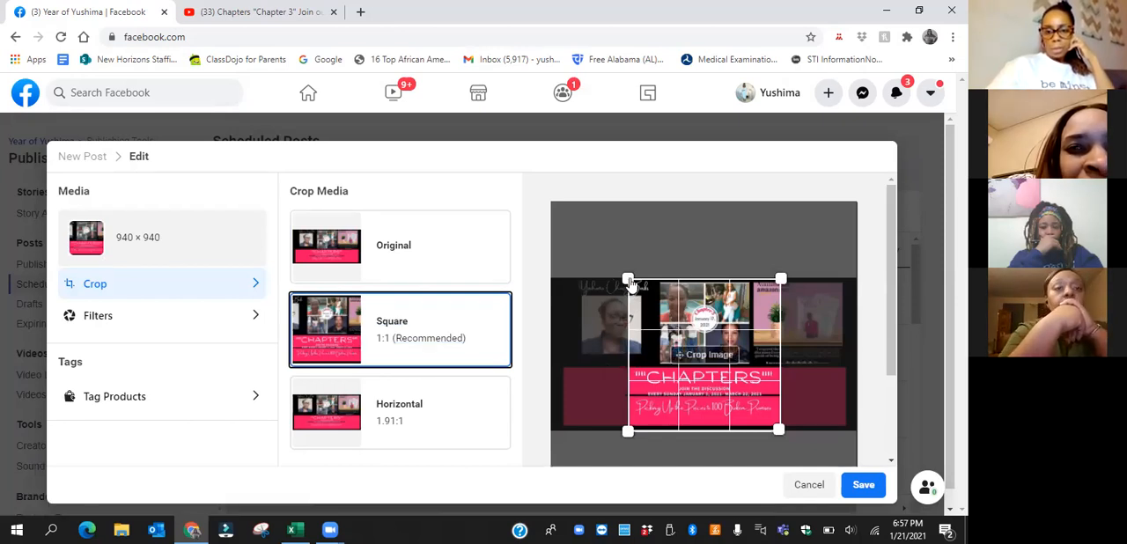
{"action": "left_click_drag", "start_coordinate": [643, 287], "coordinate": [616, 293]}
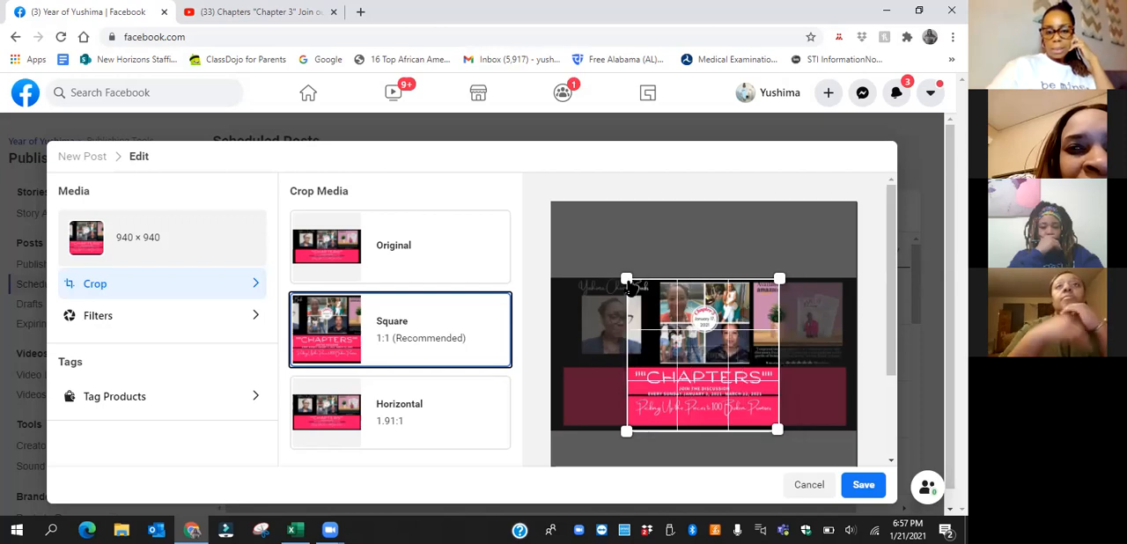
{"action": "left_click", "coordinate": [326, 415]}
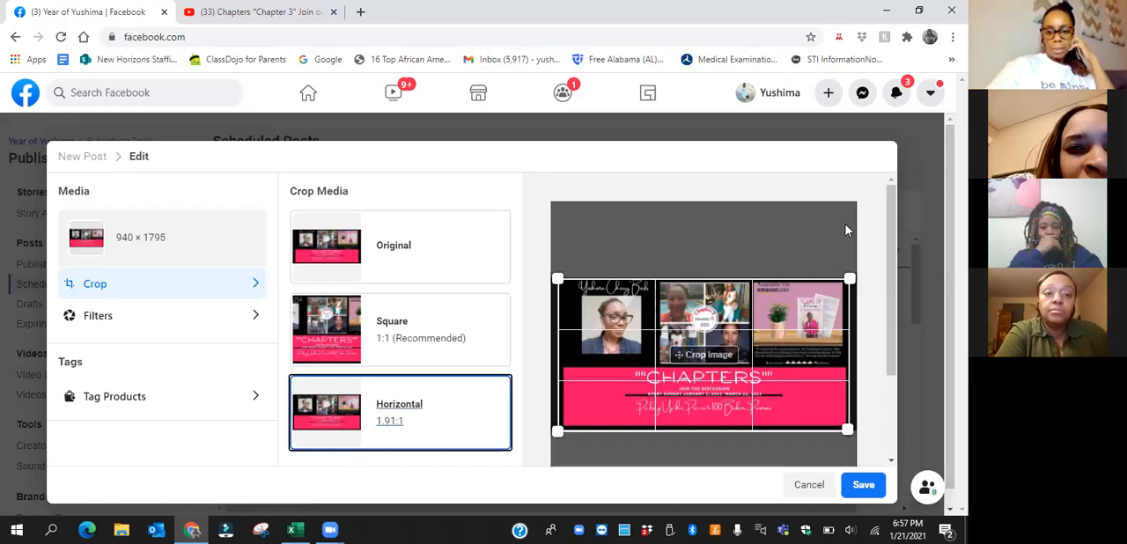
{"action": "left_click", "coordinate": [863, 486]}
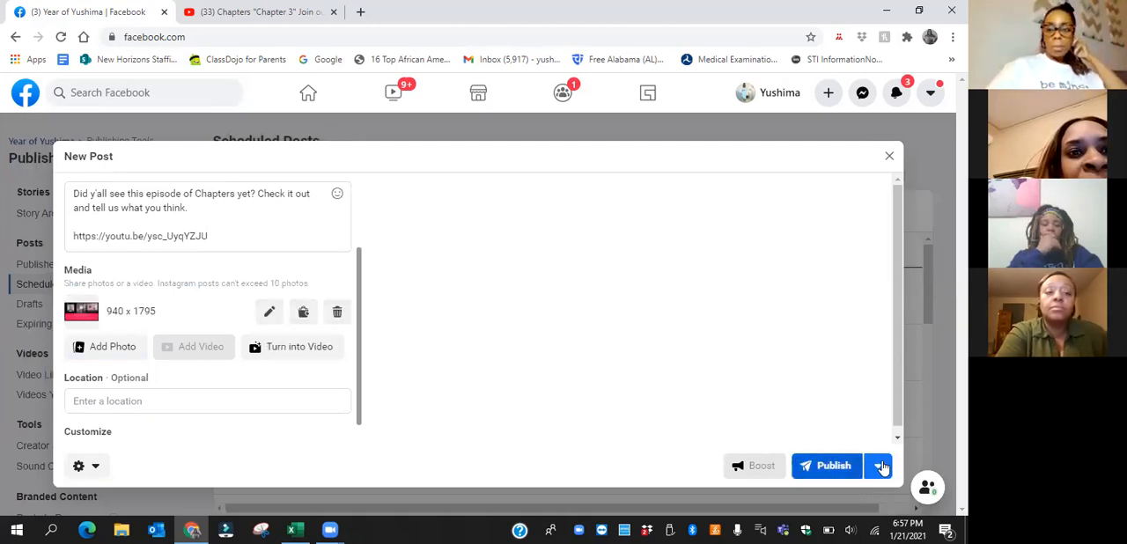
Schedule the Chapters post for Jan 22, 2021 at 01:00 PM and submit it
{"action": "left_click", "coordinate": [880, 467]}
{"action": "left_click", "coordinate": [867, 435]}
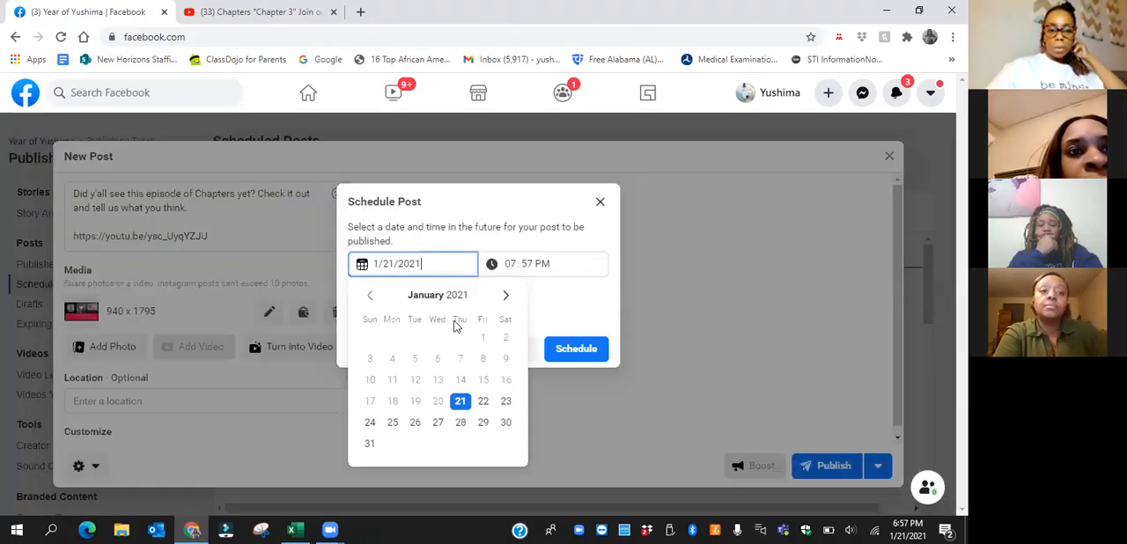
{"action": "left_click", "coordinate": [483, 402]}
{"action": "left_click", "coordinate": [513, 264]}
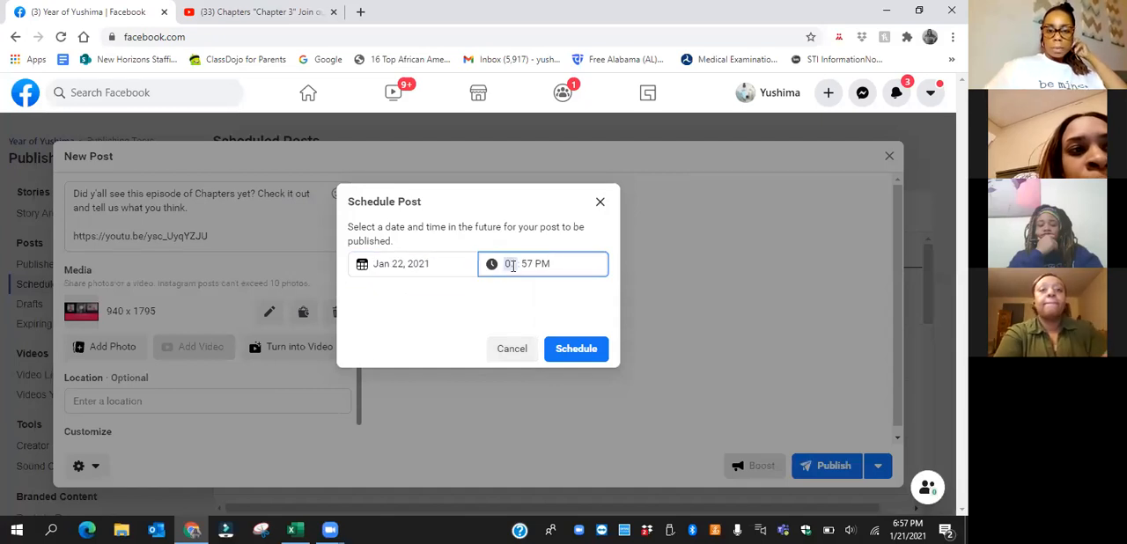
{"action": "left_click", "coordinate": [528, 264]}
{"action": "type", "text": "00"}
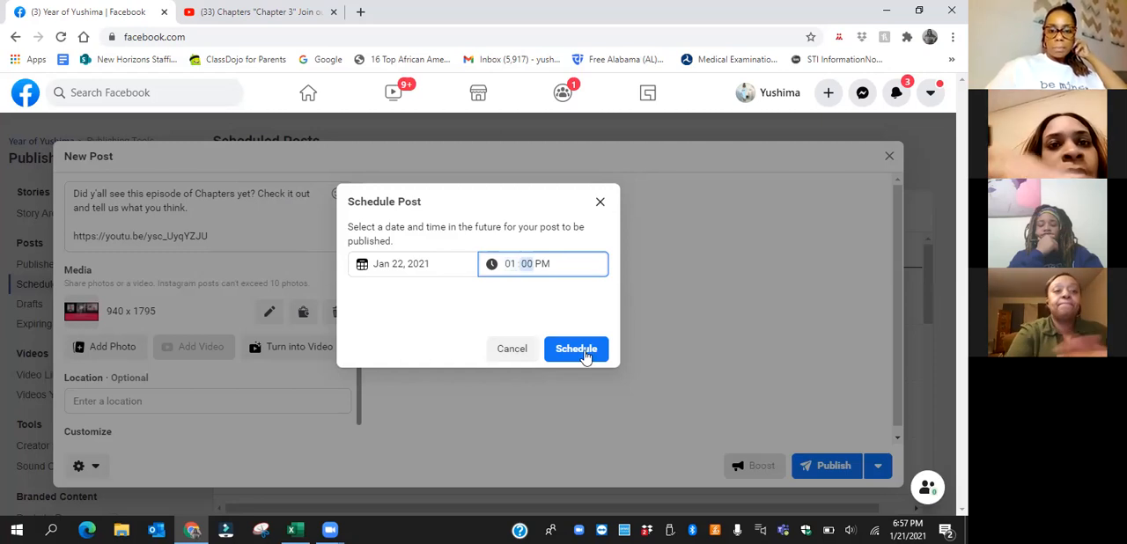
{"action": "left_click", "coordinate": [576, 349]}
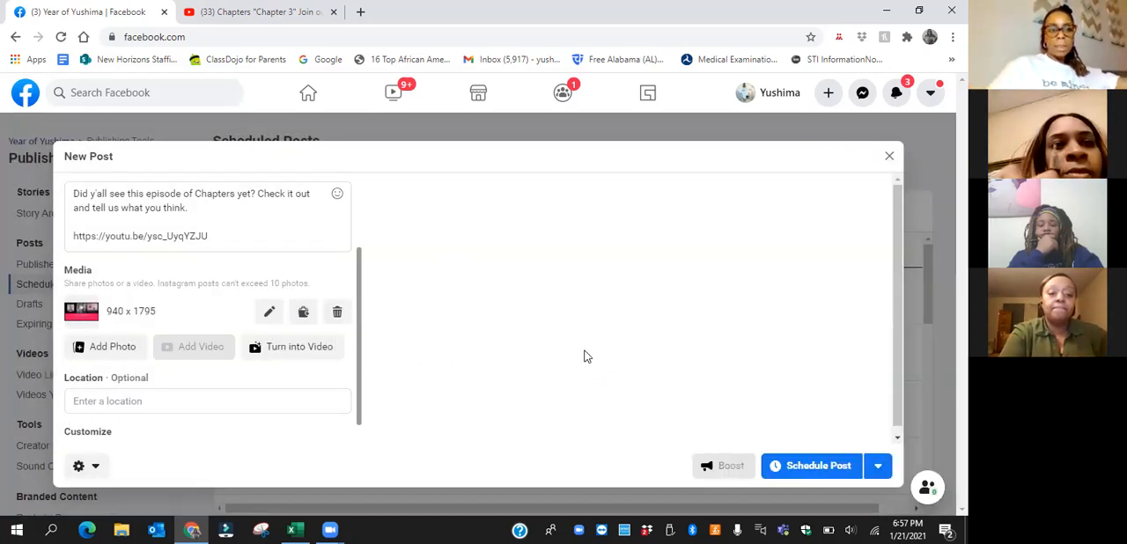
{"action": "left_click", "coordinate": [809, 469]}
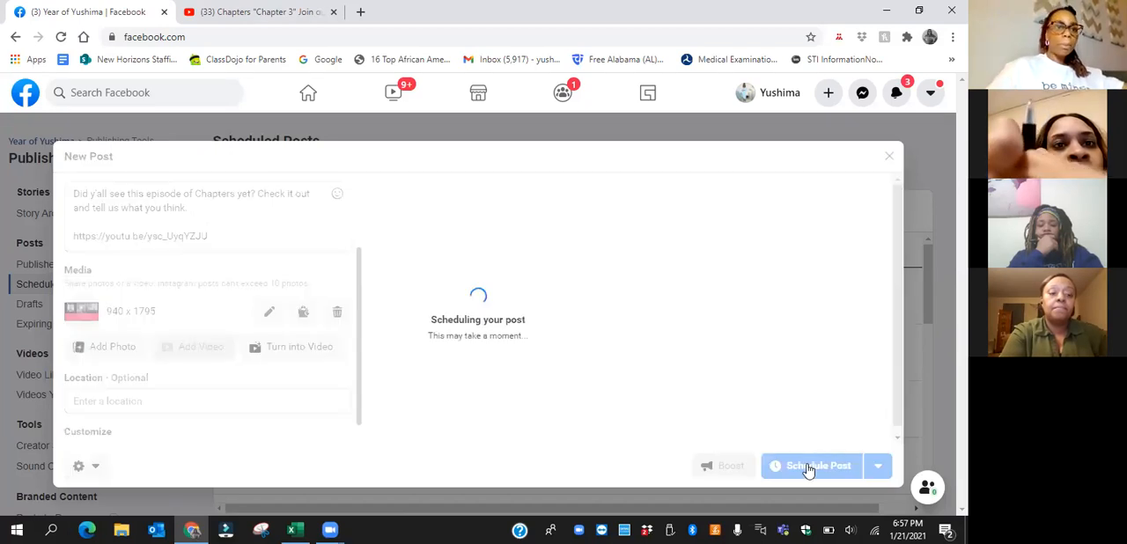